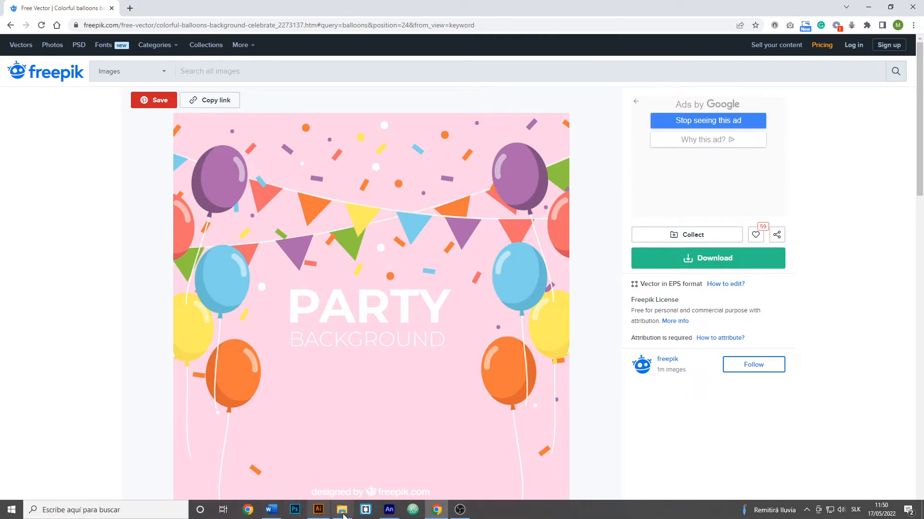
Step: Switch to Animate and create a new HTML5 Canvas document sized 800 by 800 pixels
left_click(389, 510)
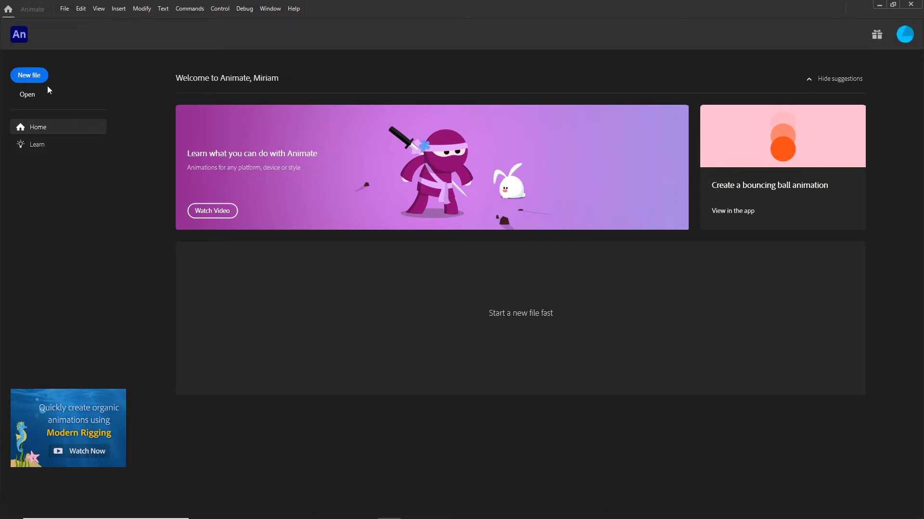
left_click(412, 168)
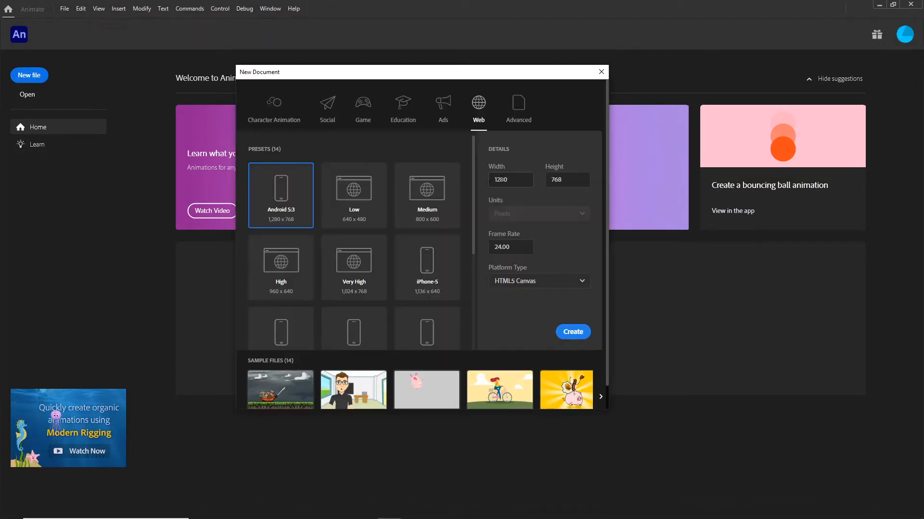
type("8")
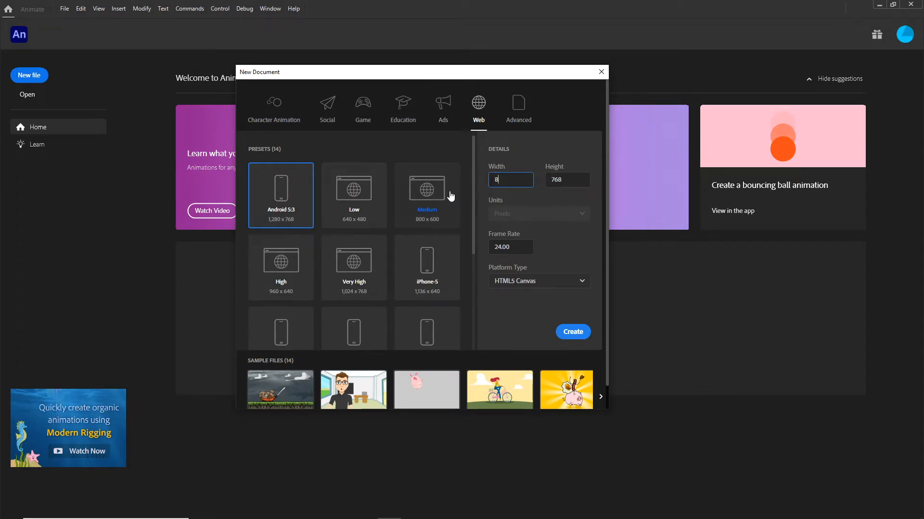
type("00")
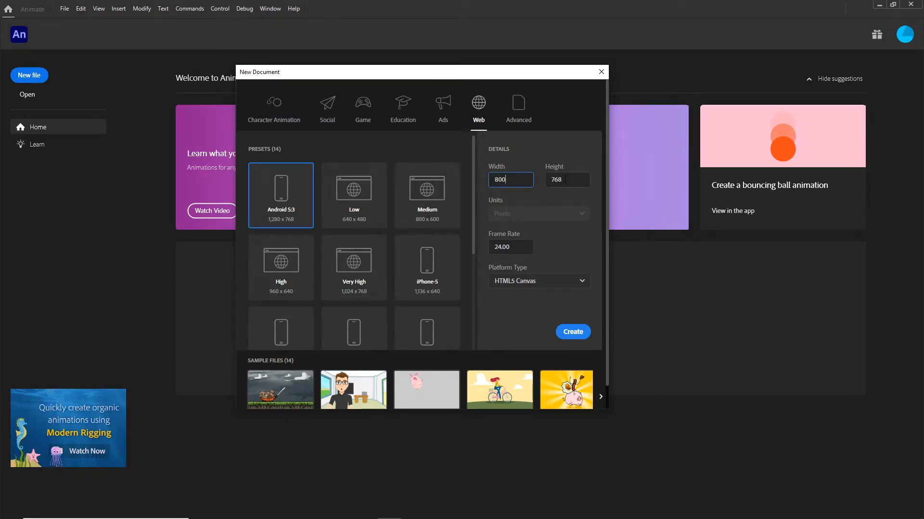
key("Tab")
type("800")
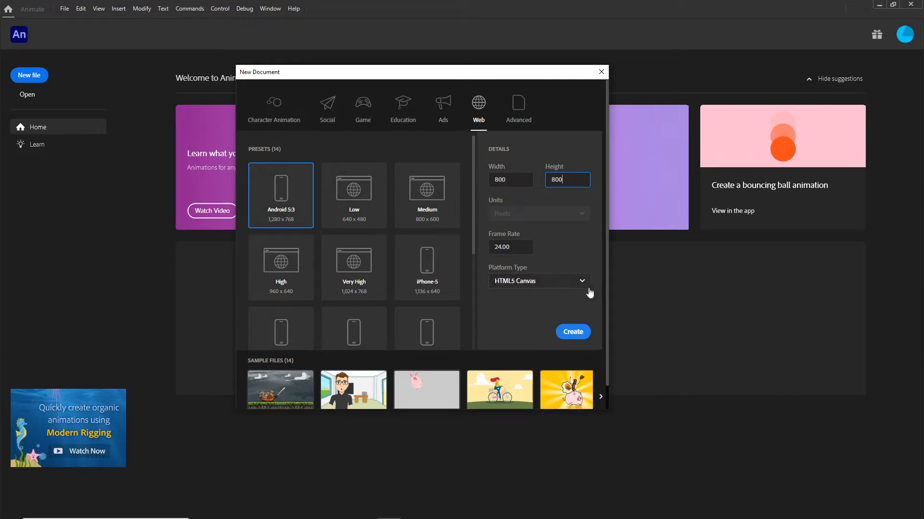
left_click(575, 334)
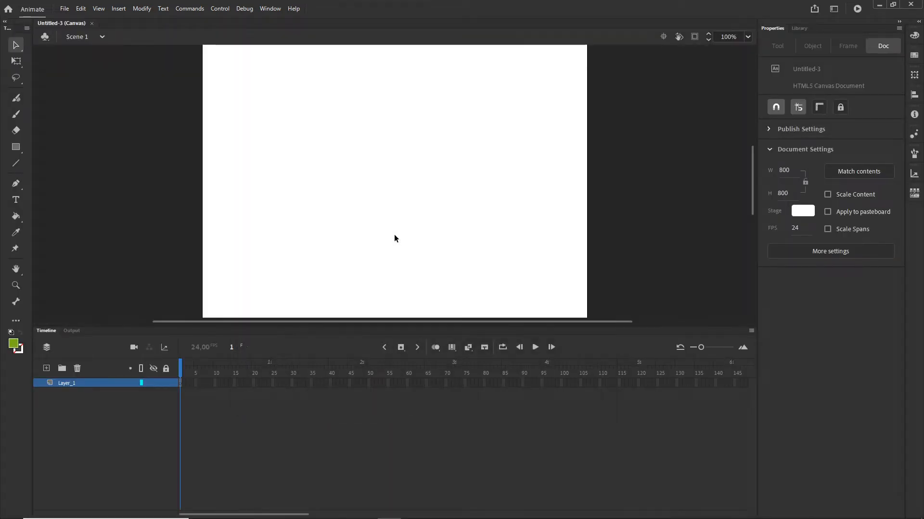
Step: Import the baloons explode.ai file from the file explorer onto the stage as Animate layers
left_click(342, 510)
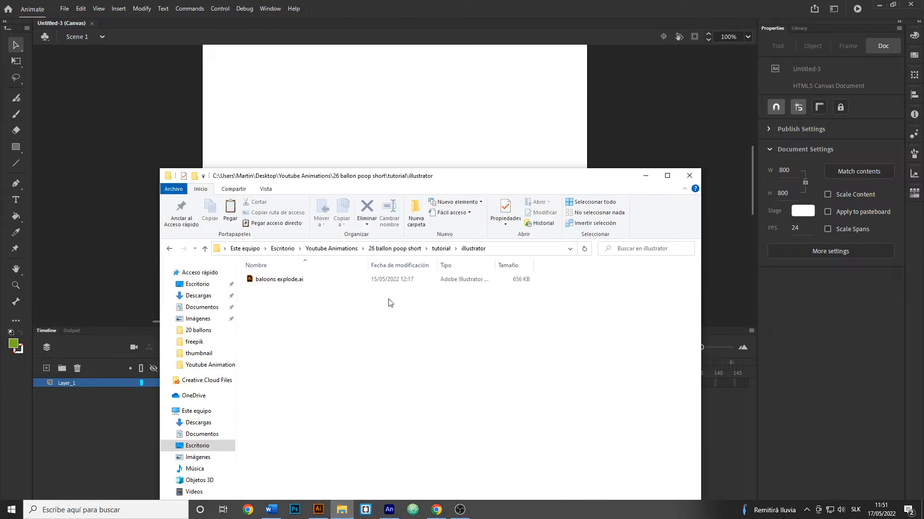
left_click(272, 279)
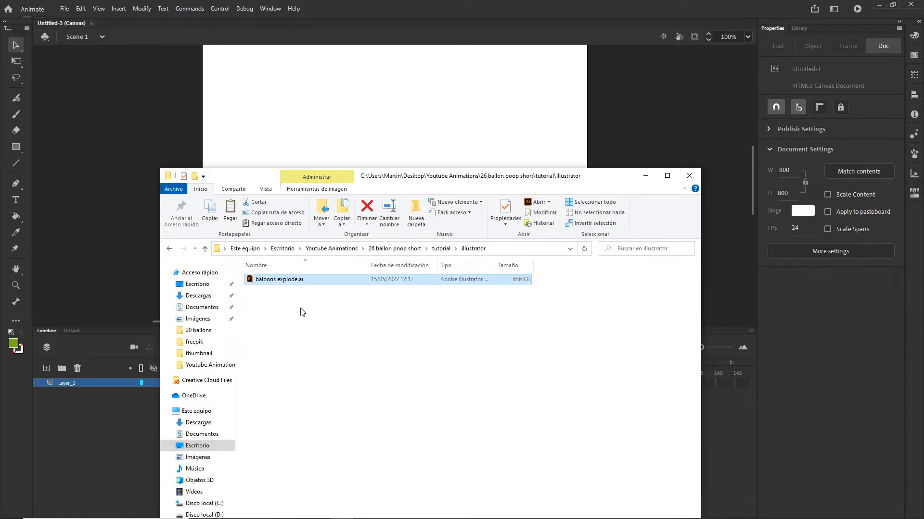
left_click_drag(268, 282, 312, 141)
left_click(583, 148)
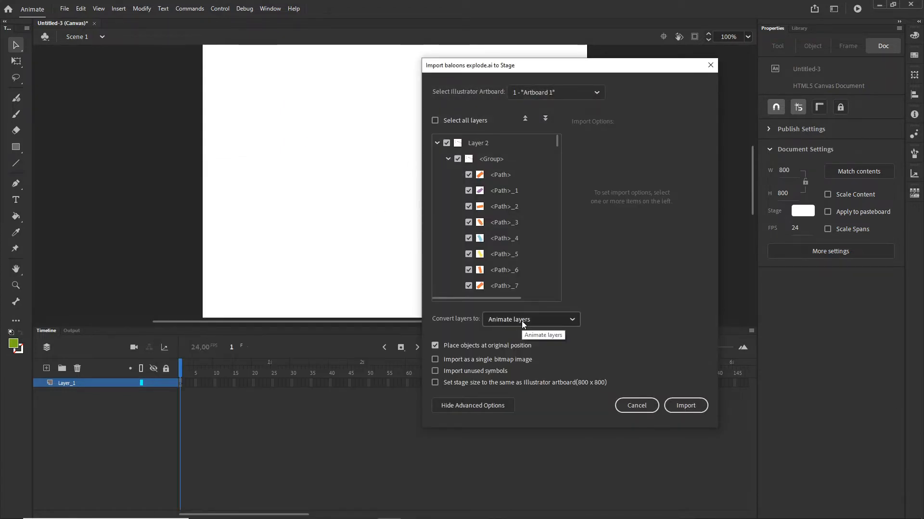
left_click(688, 408)
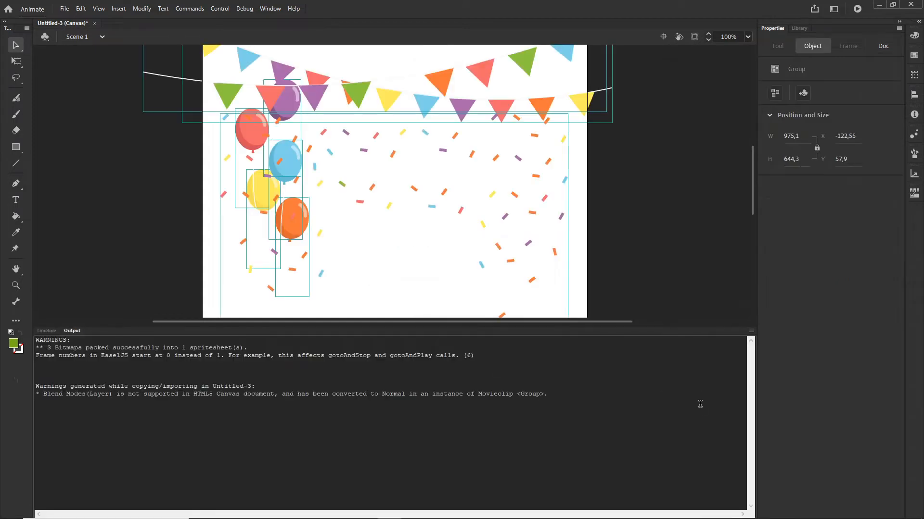
Step: Delete the layer holding the upper bunting string
left_click(46, 331)
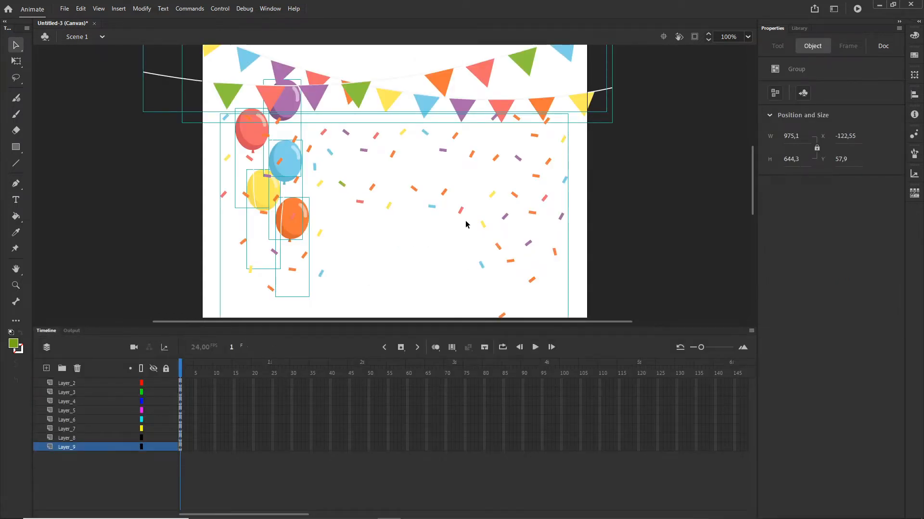
scroll(420, 155, "up", 3)
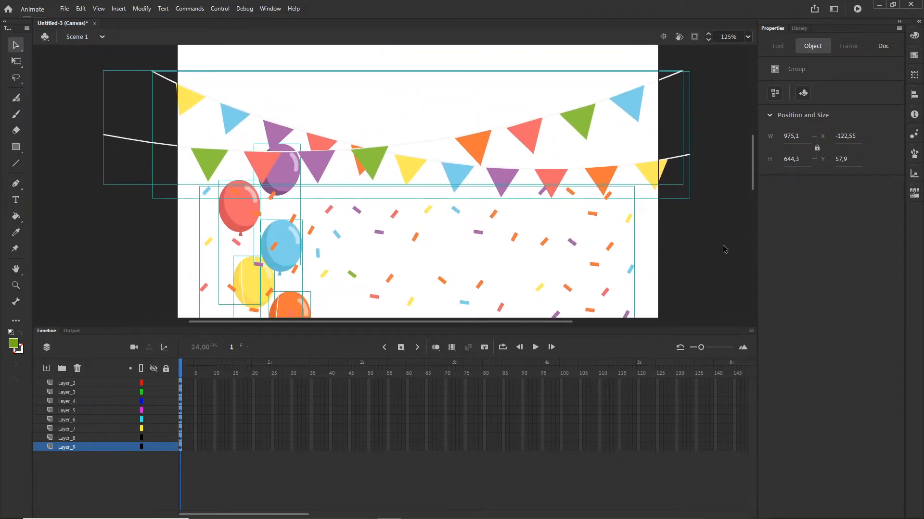
left_click(710, 256)
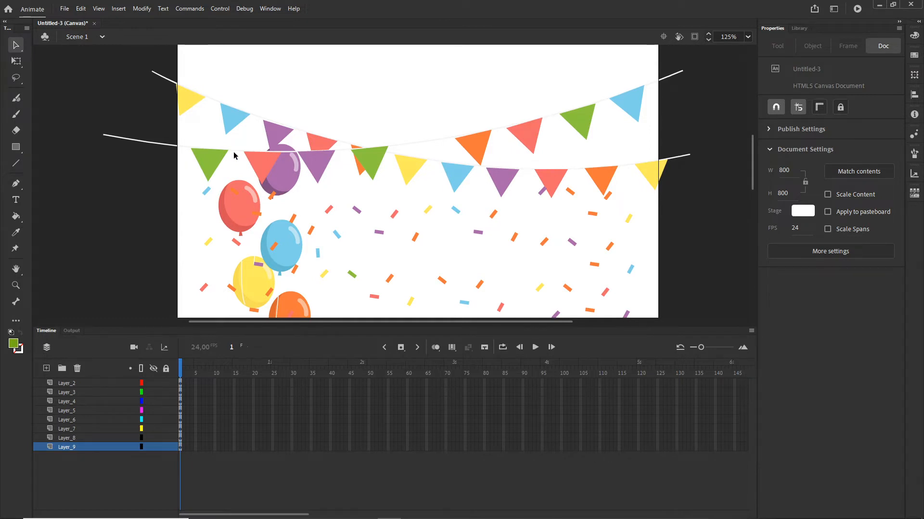
left_click(191, 104)
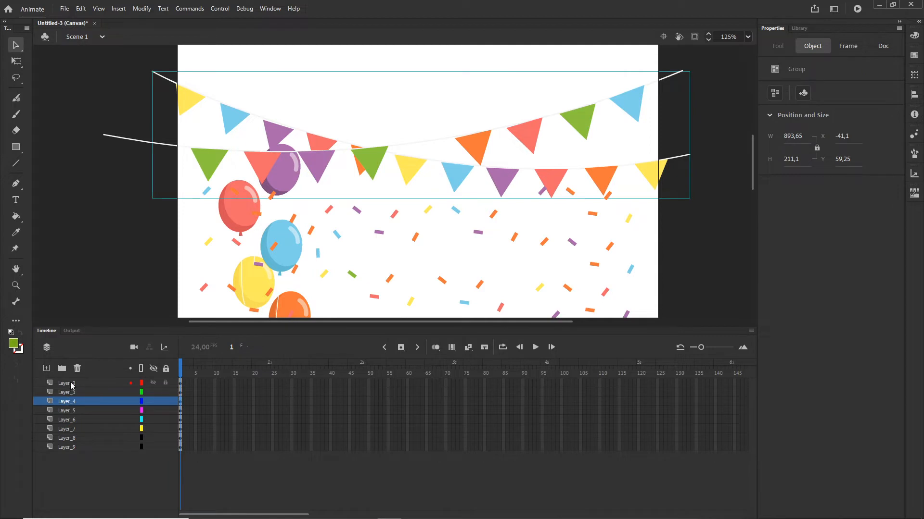
left_click(78, 369)
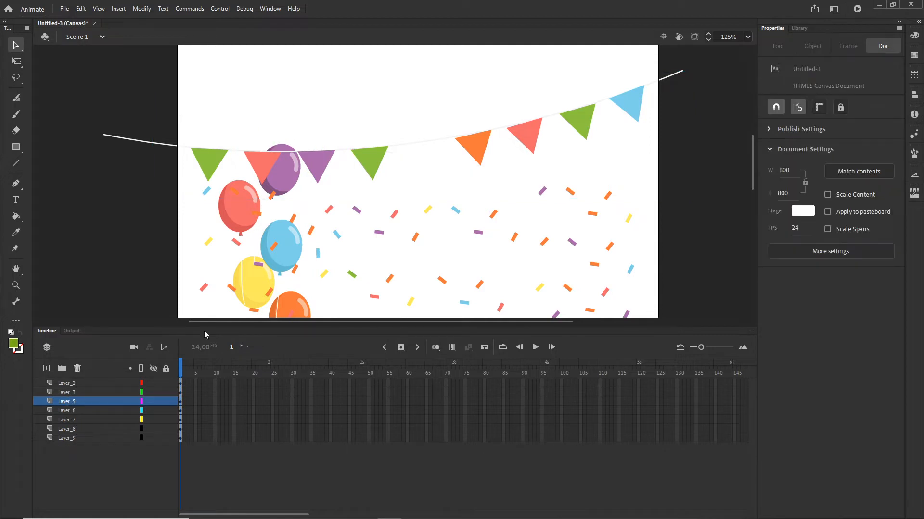
Step: Delete the orange balloon's layer
left_click_drag(389, 225, 371, 168)
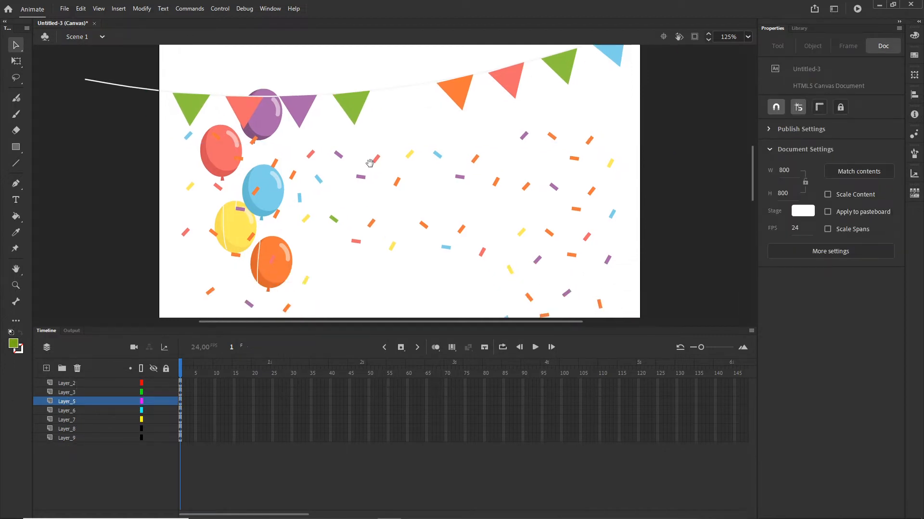
left_click(277, 265)
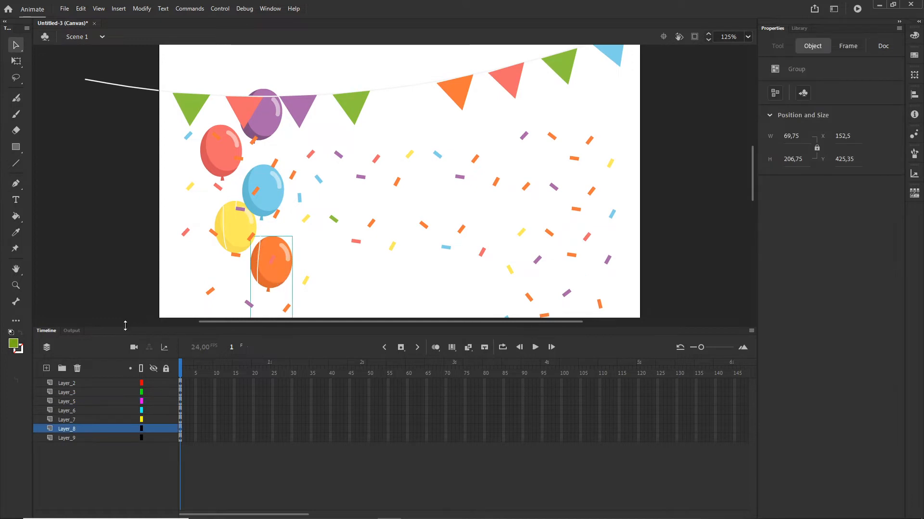
left_click(78, 368)
Step: Delete the layers of the yellow and blue balloons
left_click(241, 243)
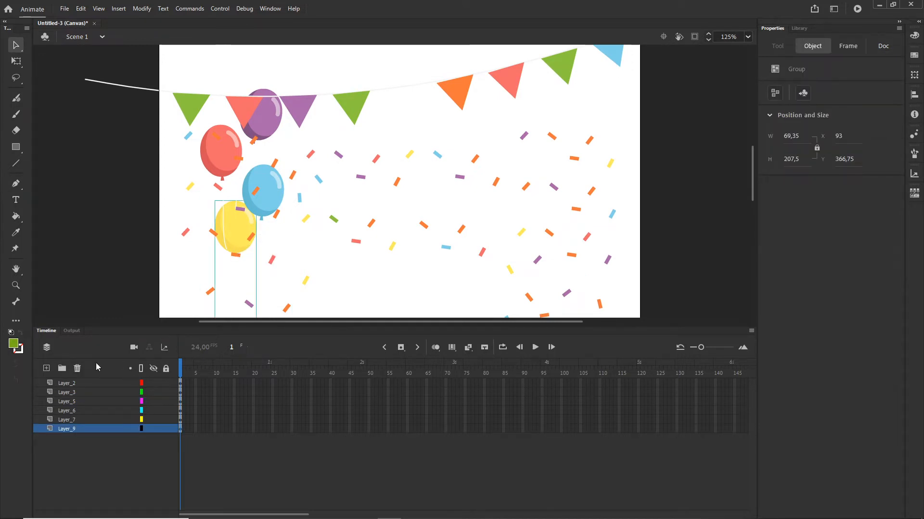
left_click(78, 368)
left_click(266, 209)
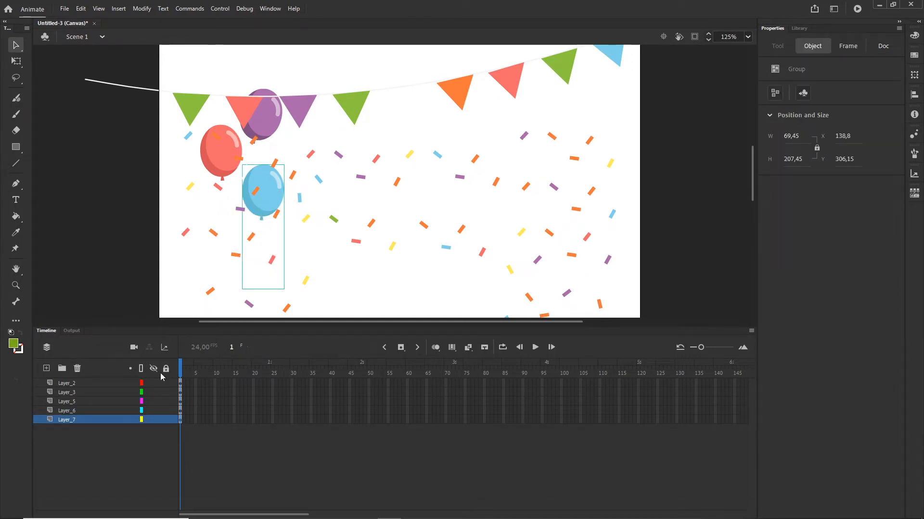
left_click(78, 368)
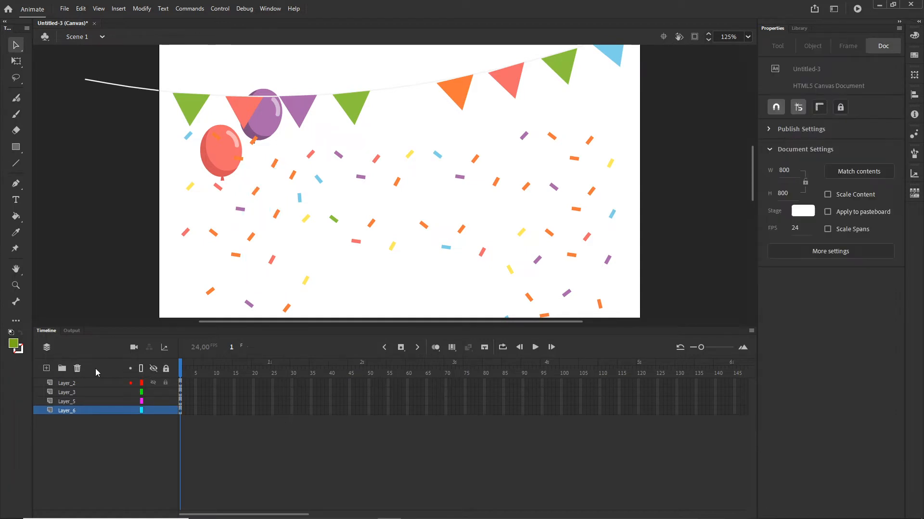
Step: Move the red and purple balloons down to the lower middle of the stage
scroll(316, 250, "down", 1)
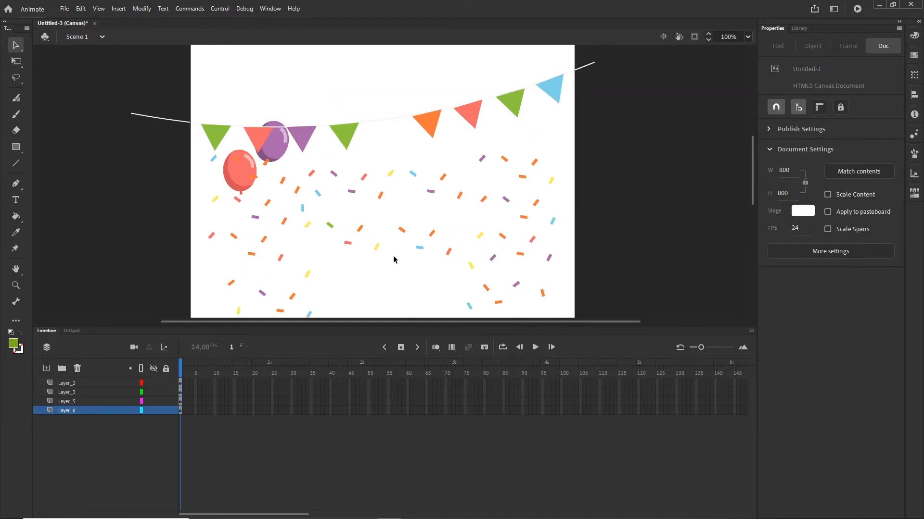
left_click_drag(243, 180, 357, 273)
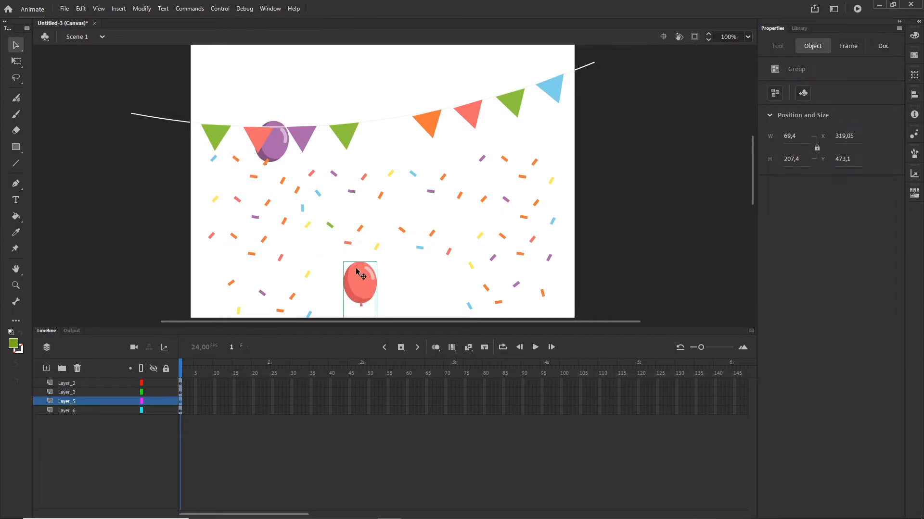
left_click_drag(284, 152, 430, 313)
Step: Convert the purple balloon into a Movie Clip symbol named Symbol 1
left_click(448, 254)
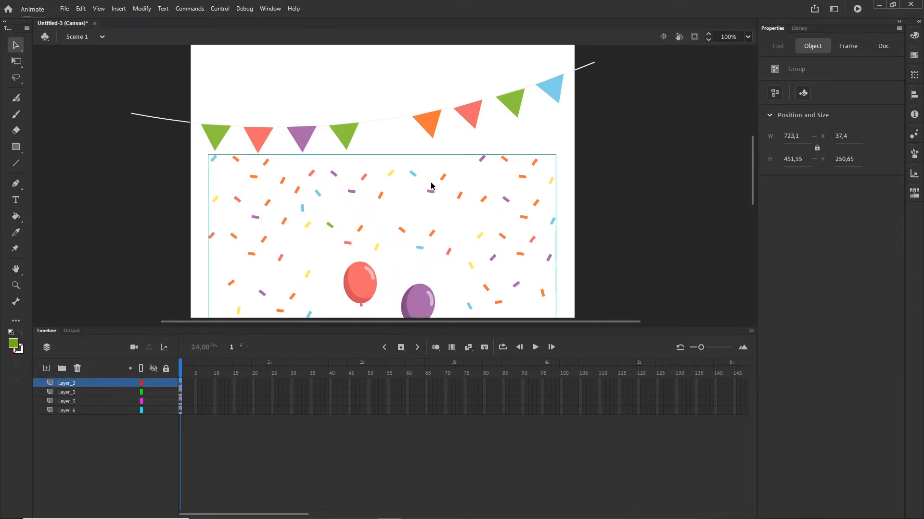
left_click(437, 124)
scroll(530, 241, "down", 3)
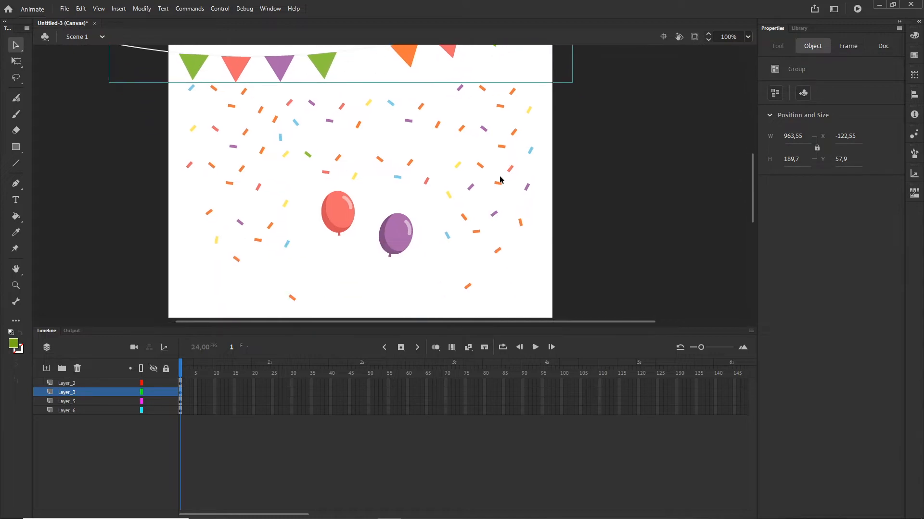
left_click(398, 244)
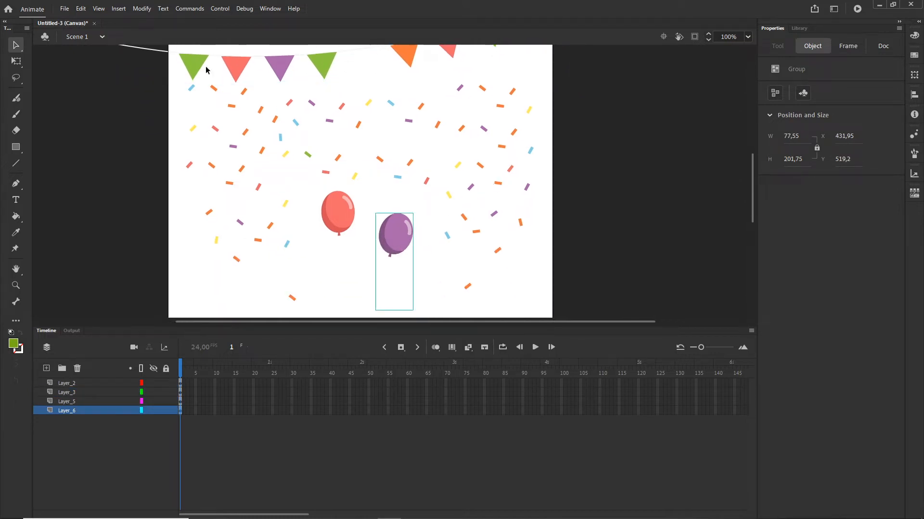
left_click(141, 8)
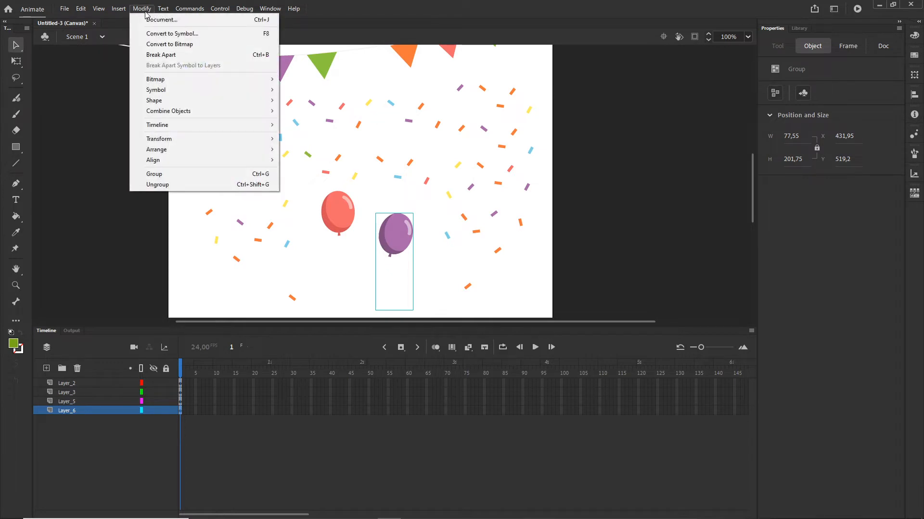
left_click(174, 34)
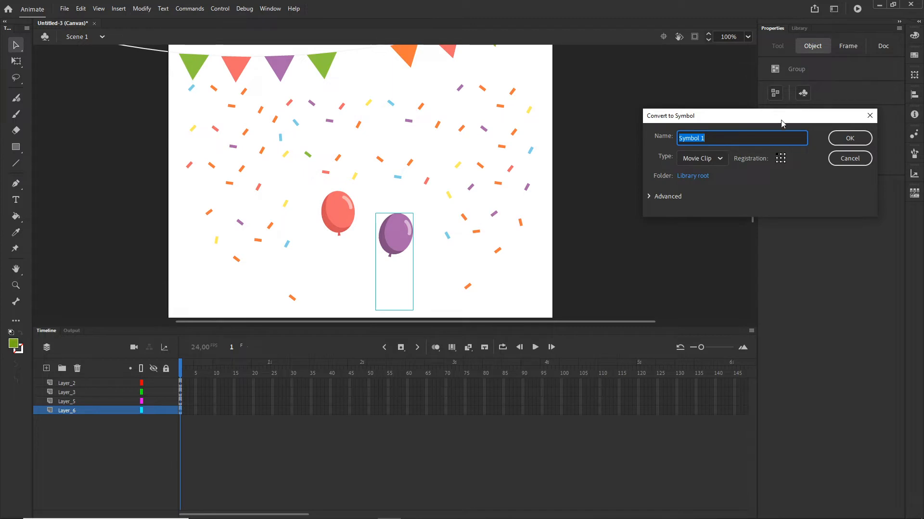
left_click_drag(781, 123, 692, 131)
left_click(763, 144)
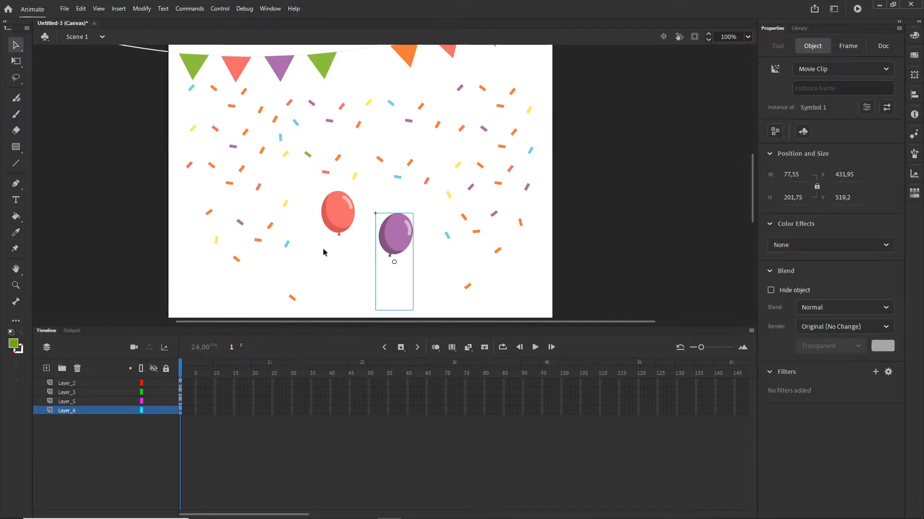
Step: Convert the red balloon into a Movie Clip symbol named Symbol 2
left_click(352, 217)
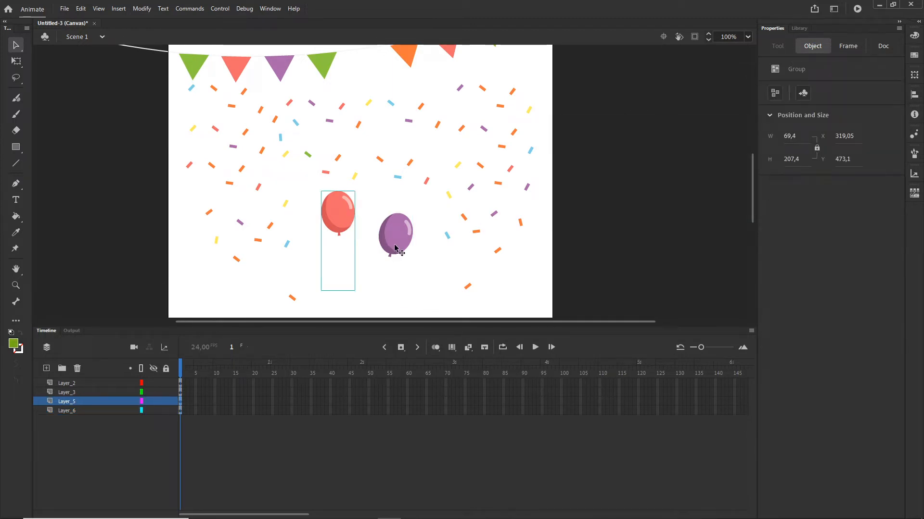
key("F8")
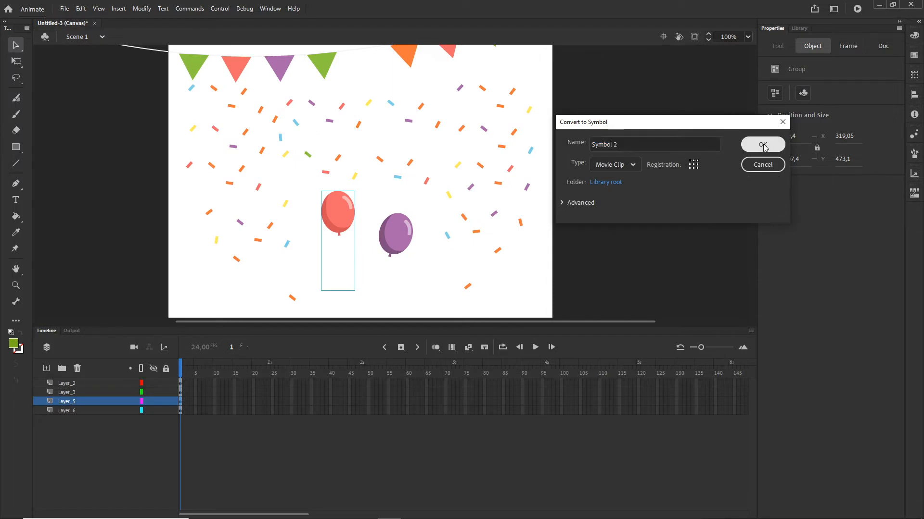
left_click(765, 144)
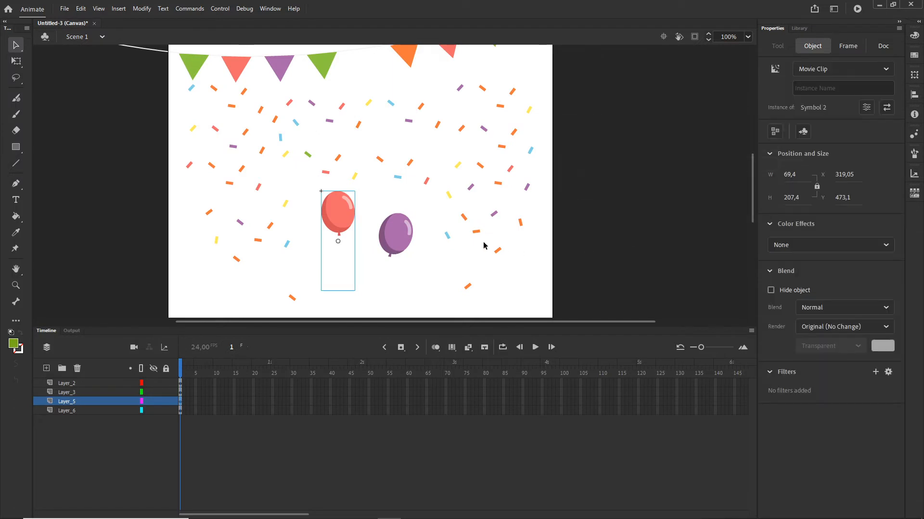
Step: Convert the confetti group into a Movie Clip symbol named Symbol 3
left_click(472, 188)
key("F8")
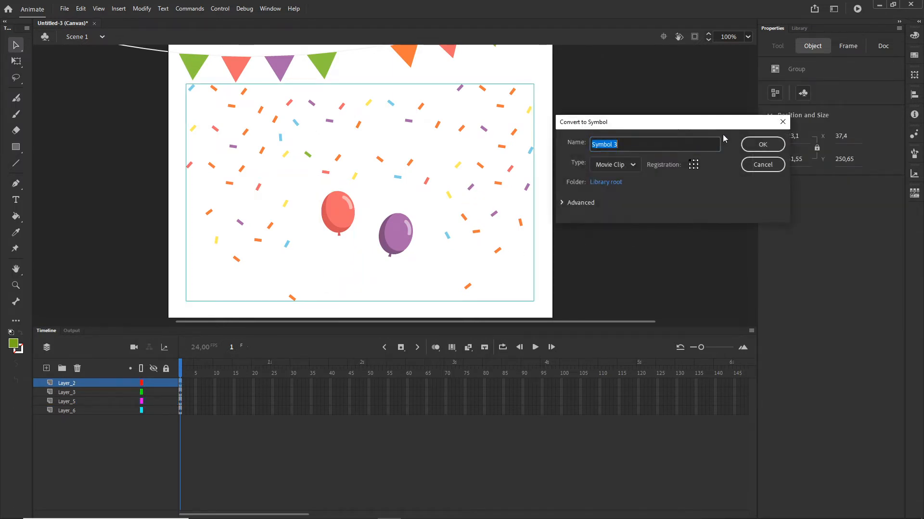
left_click(757, 146)
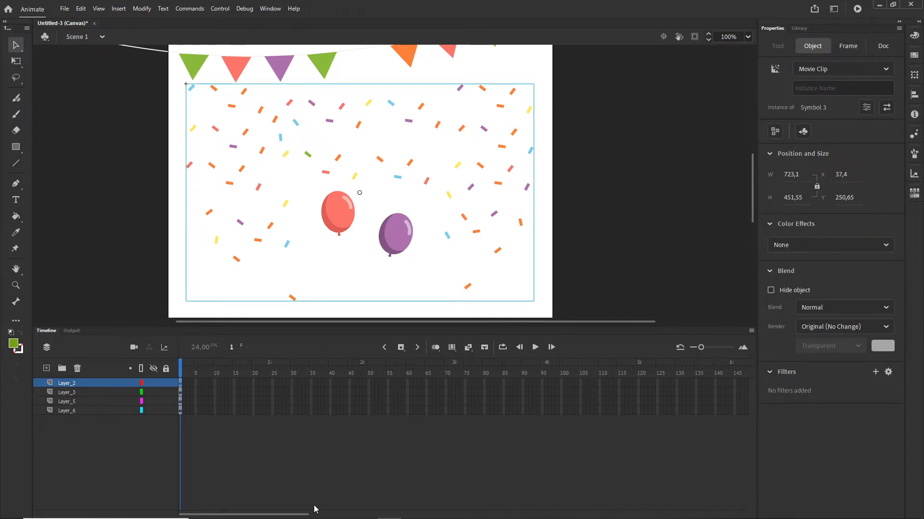
Step: Extend all four layers to frame 140 by inserting frames
left_click_drag(303, 515, 369, 514)
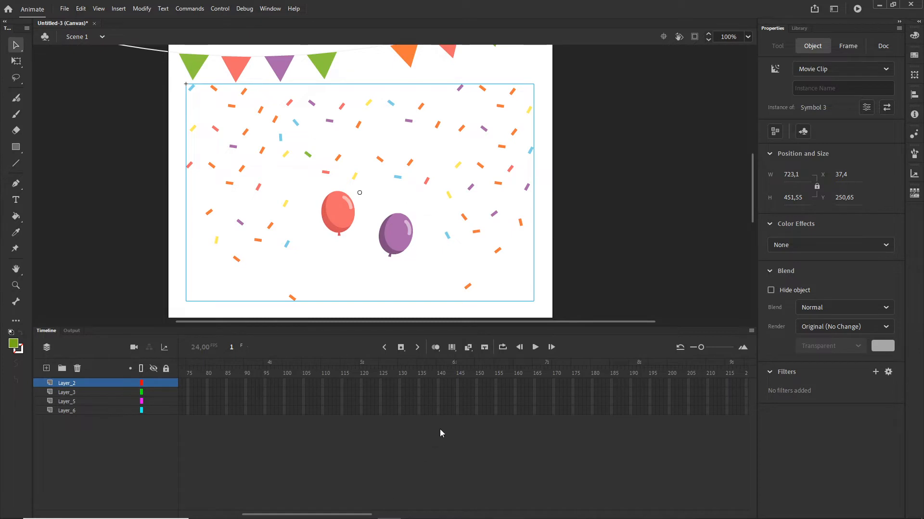
left_click(438, 411)
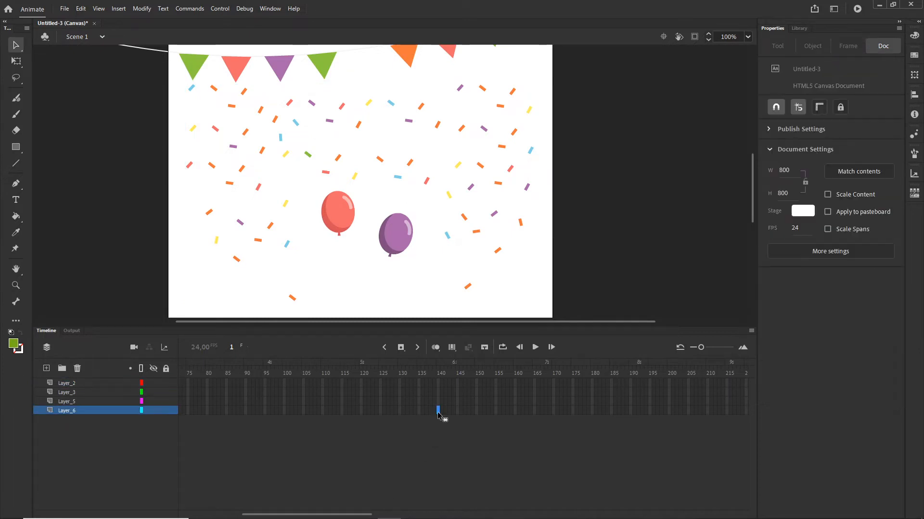
left_click(438, 384, "shift")
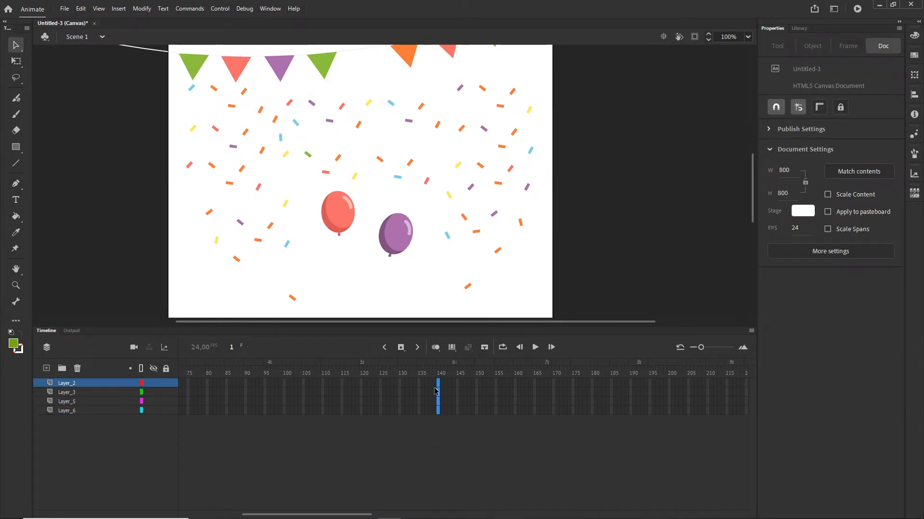
right_click(437, 396)
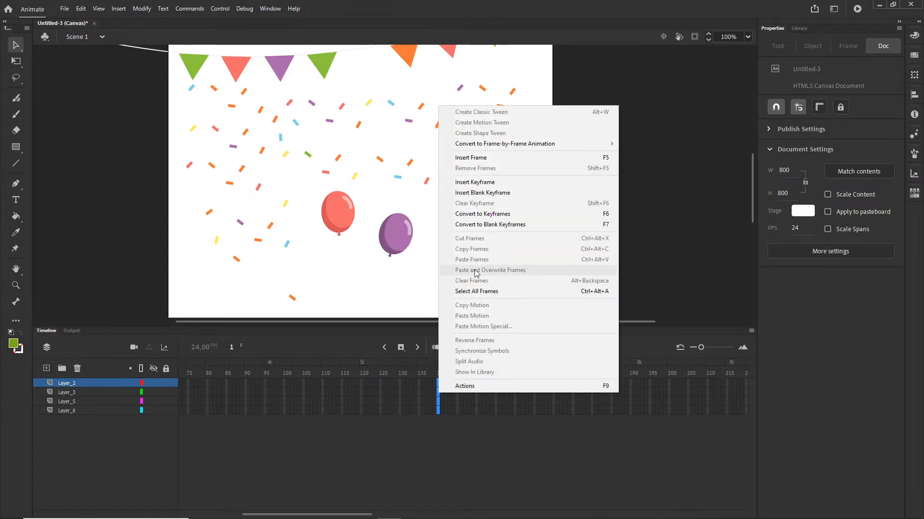
left_click(477, 158)
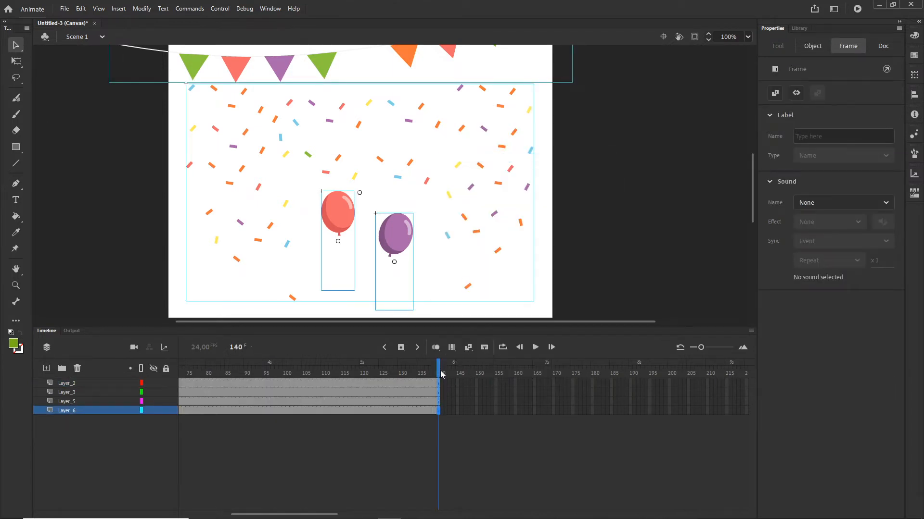
Step: On frame 1, move the red and purple balloons below the bottom edge of the stage
left_click(194, 369)
left_click_drag(195, 370, 102, 364)
left_click(547, 272)
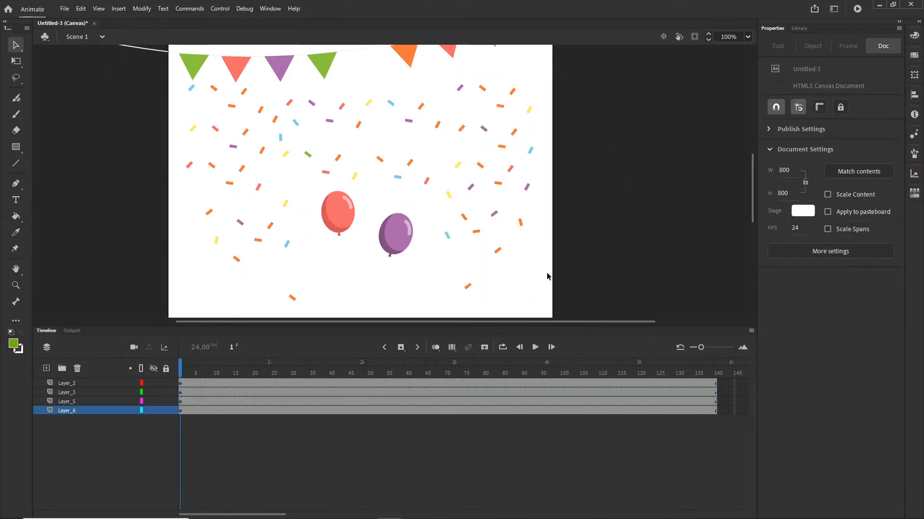
scroll(587, 212, "down", 1)
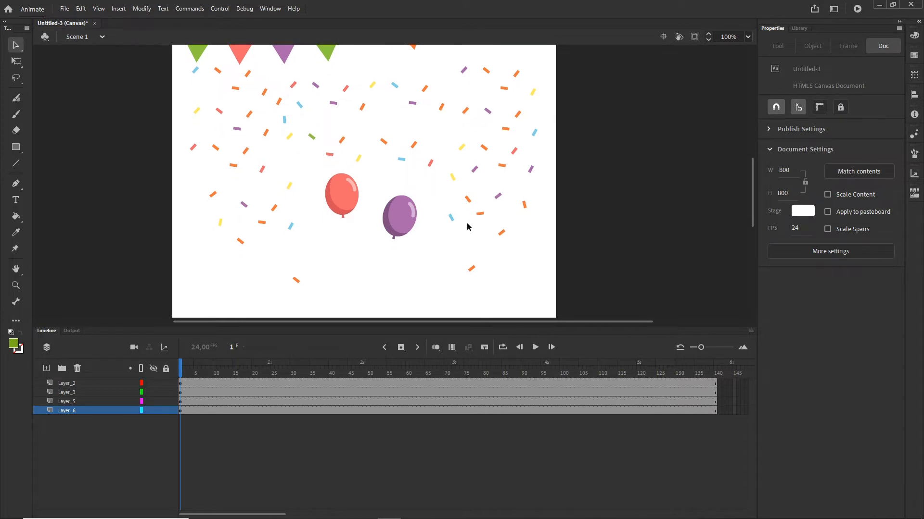
scroll(468, 227, "down", 3)
left_click(433, 226)
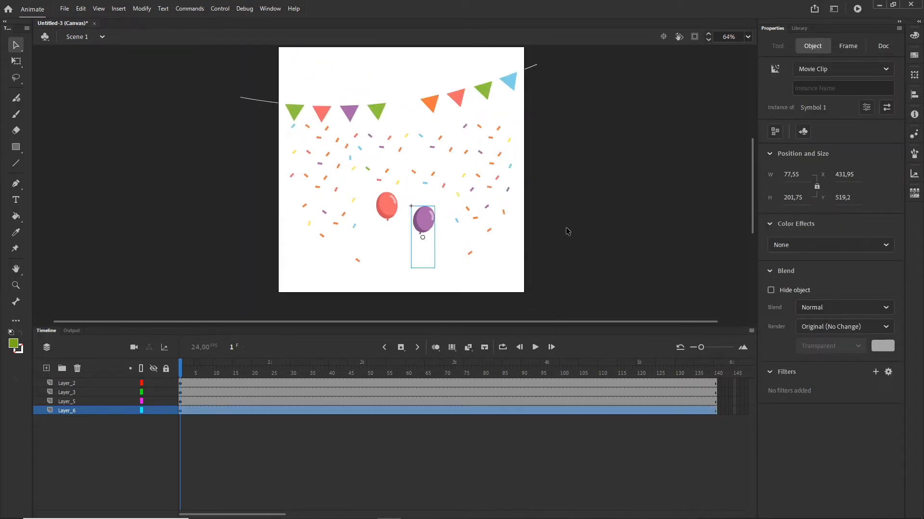
left_click_drag(566, 231, 581, 171)
left_click_drag(444, 166, 469, 268)
left_click_drag(409, 151, 370, 264)
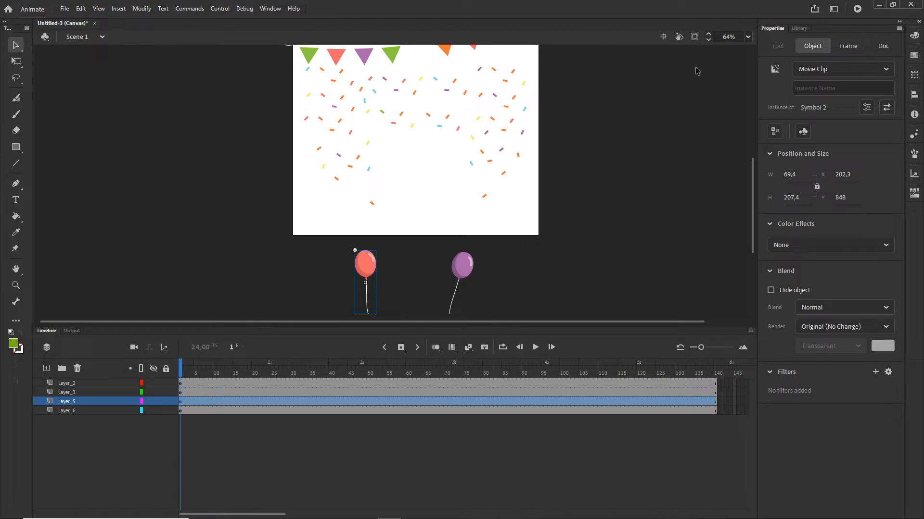
Step: Insert keyframes at frame 51 on both balloon layers
left_click(694, 37)
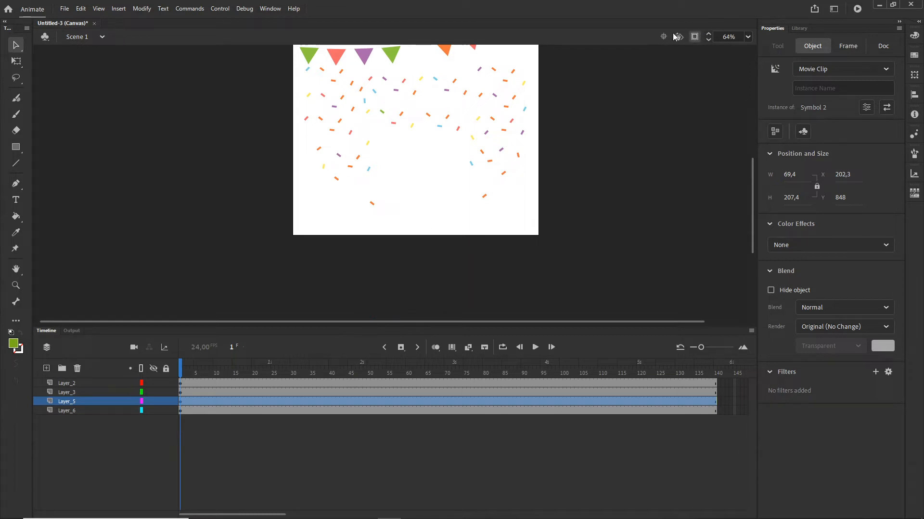
left_click(695, 38)
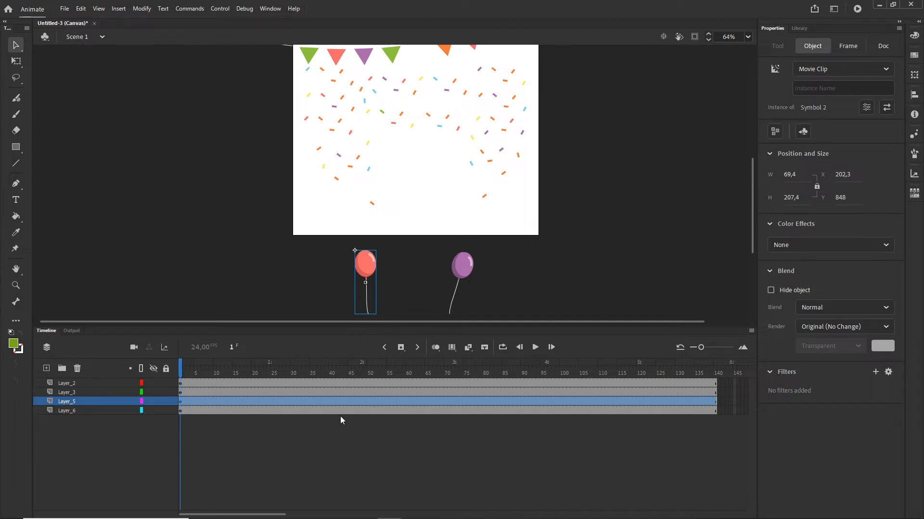
left_click(371, 409)
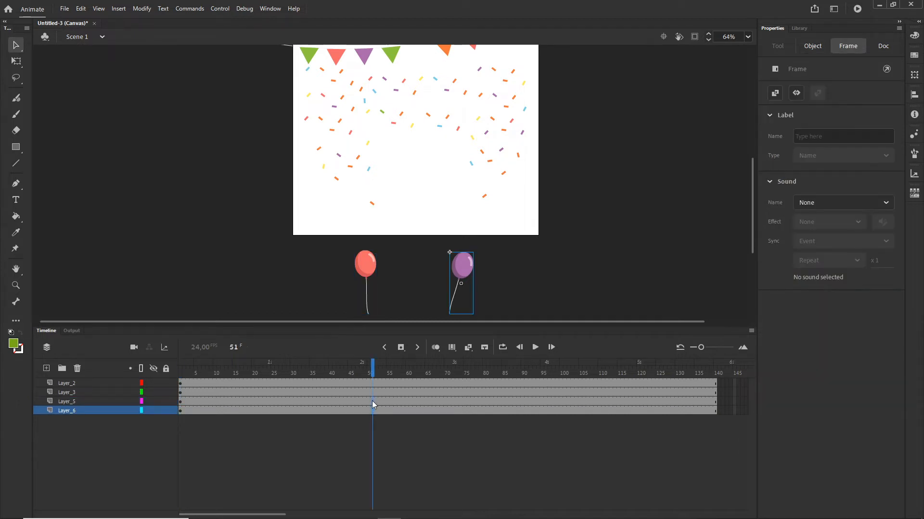
left_click(373, 404, "shift")
right_click(375, 402)
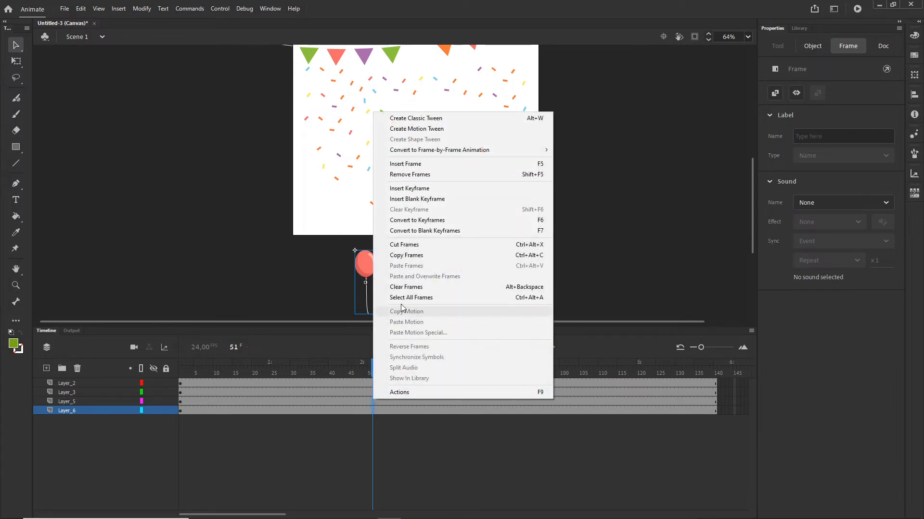
left_click(409, 189)
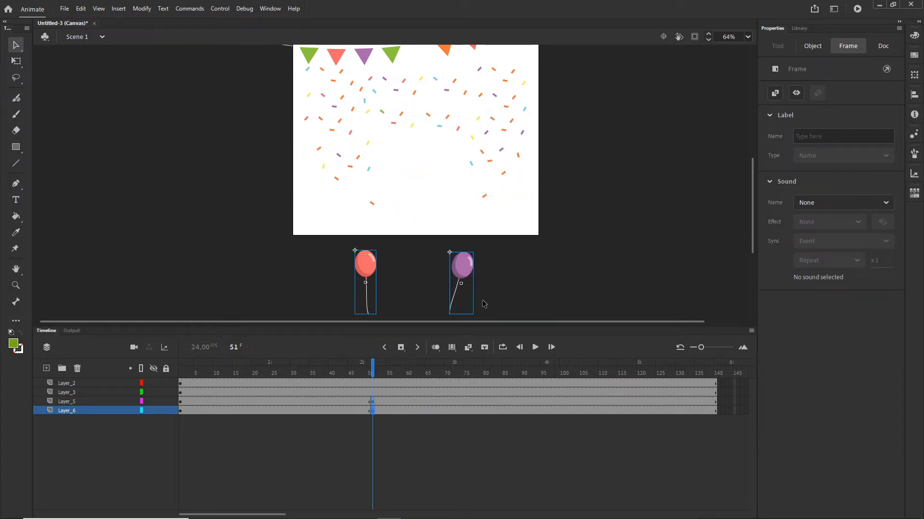
Step: At frame 51, move both balloons up to the top of the stage under the bunting, shifting the purple one slightly left
key("shift+Up")
key("shift+Up")
key("shift+Up")
key("shift+Up")
key("shift+Up")
key("shift+Up")
key("shift+Up")
key("shift+Up")
key("shift+Up")
key("shift+Up")
key("shift+Up")
key("shift+Up")
key("shift+Up")
key("shift+Up")
key("shift+Up")
key("shift+Up")
key("shift+Up")
key("shift+Up")
key("shift+Up")
key("shift+Up")
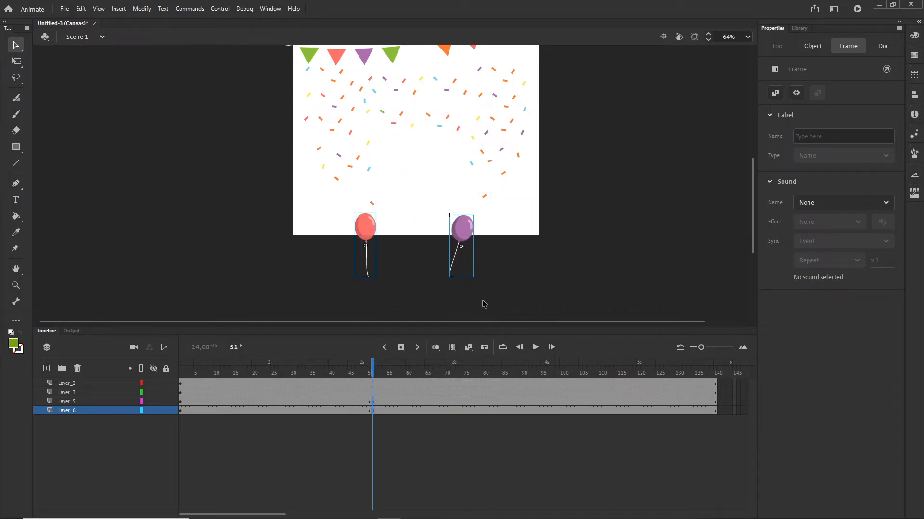
key("shift+Up")
key("shift+Up")
key("shift+Up")
key("shift+Up")
key("shift+Up")
key("shift+Up")
key("shift+Up")
key("shift+Up")
key("shift+Up")
key("shift+Up")
key("shift+Up")
key("shift+Up")
key("shift+Up")
key("shift+Up")
key("shift+Up")
key("shift+Up")
key("shift+Up")
key("shift+Up")
key("shift+Up")
key("shift+Up")
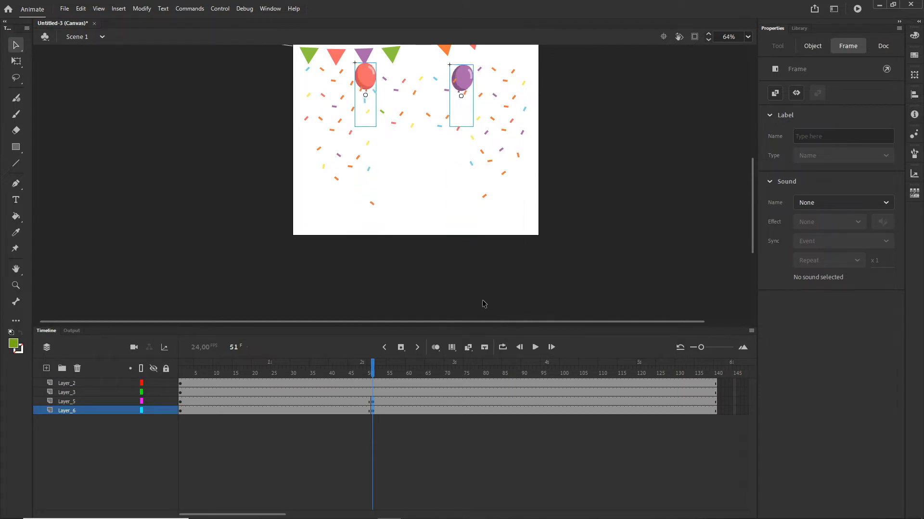
scroll(664, 183, "up", 3)
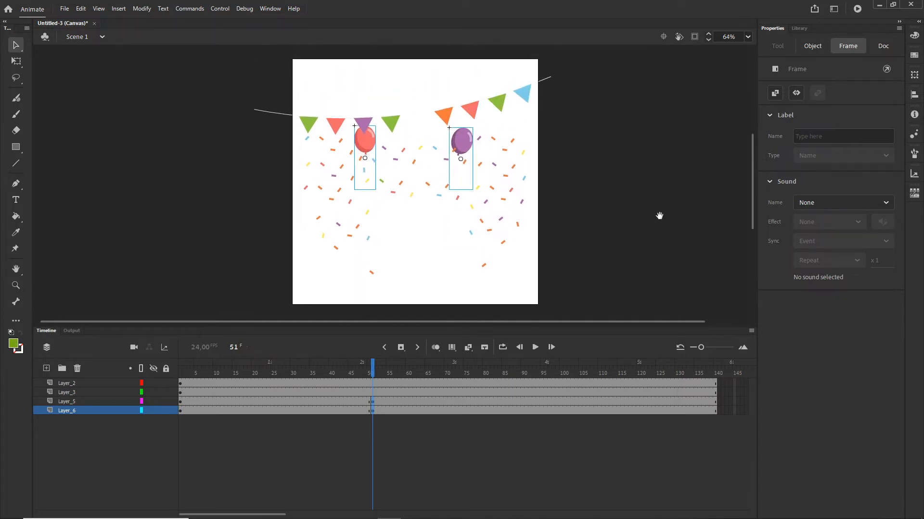
left_click(606, 239)
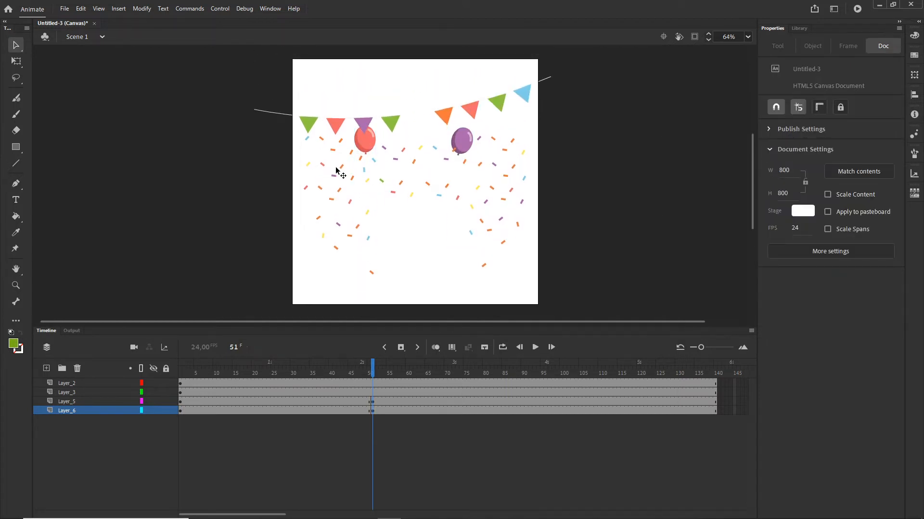
left_click(465, 142)
left_click_drag(463, 140, 448, 130)
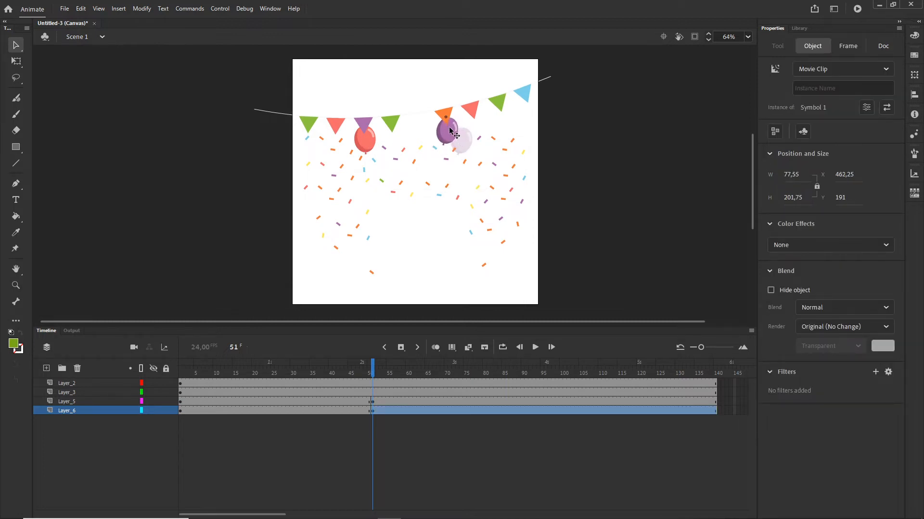
Step: Create classic tweens on both balloon layers between frames 1 and 51 and scrub to preview
left_click(288, 412)
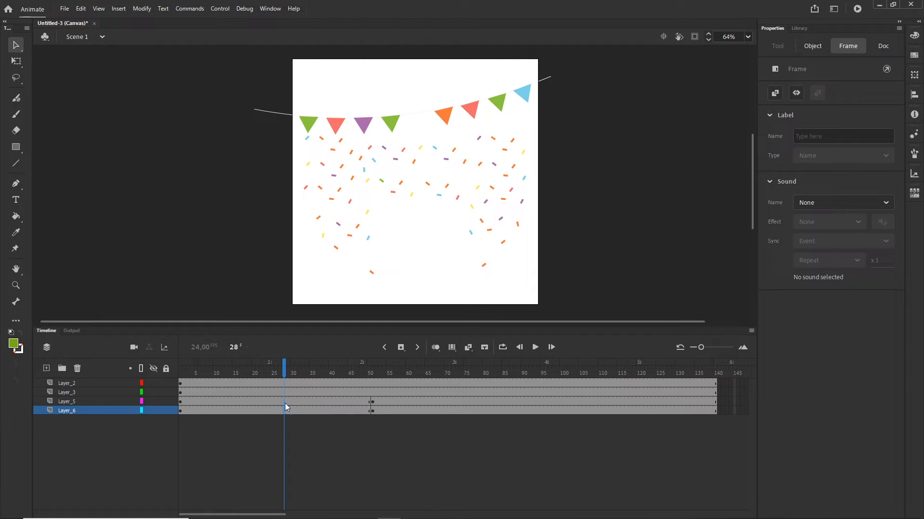
right_click(285, 407)
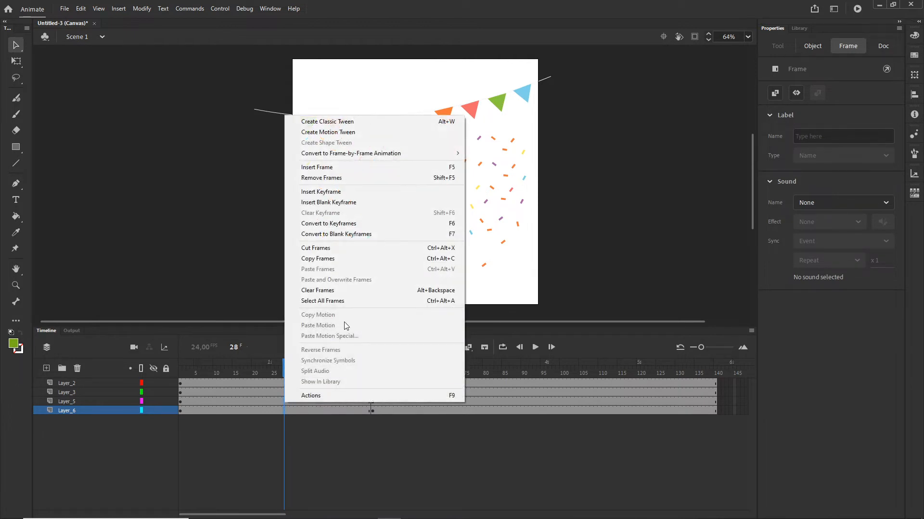
left_click(311, 122)
left_click_drag(279, 361, 354, 379)
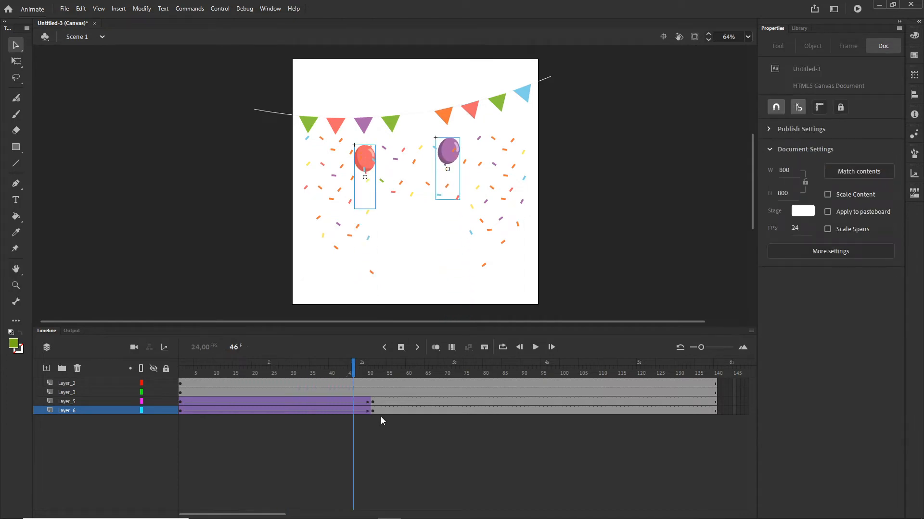
Step: Remove the frames after frame 51 from both balloon layers
left_click(377, 402)
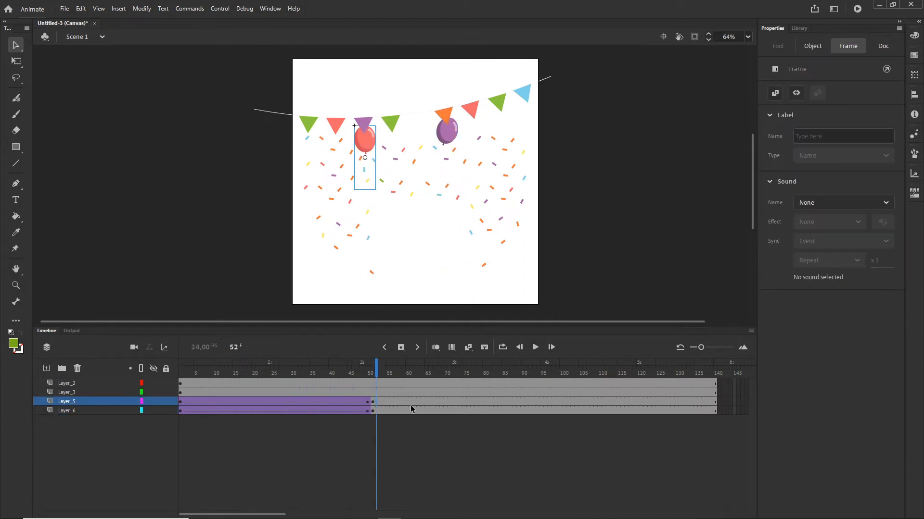
left_click(722, 412, "shift")
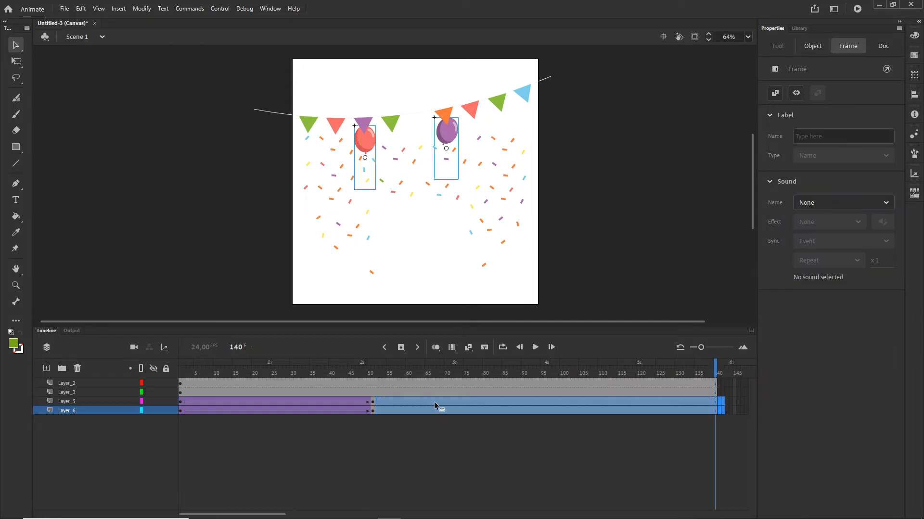
right_click(438, 411)
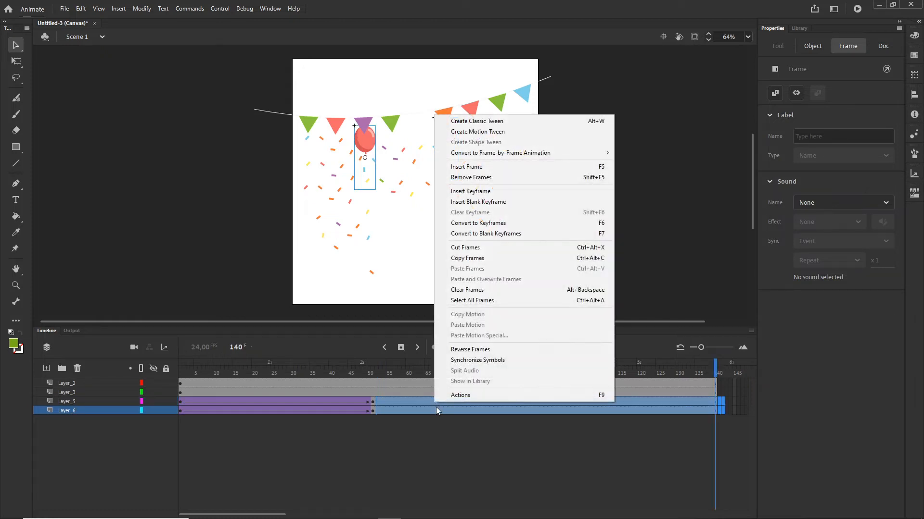
left_click(471, 177)
left_click_drag(715, 371, 373, 382)
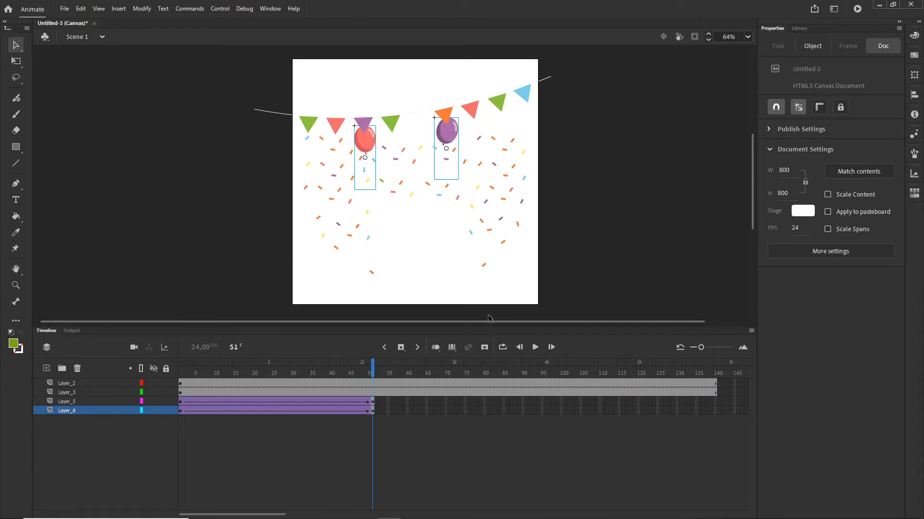
Step: Move the confetti layer's starting keyframe from frame 1 to frame 51
left_click(491, 234)
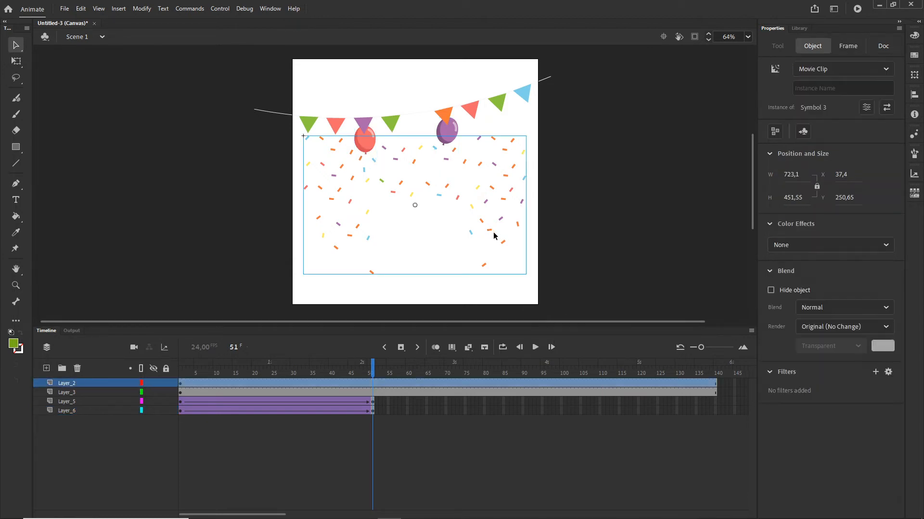
left_click(181, 385)
left_click_drag(181, 385, 373, 382)
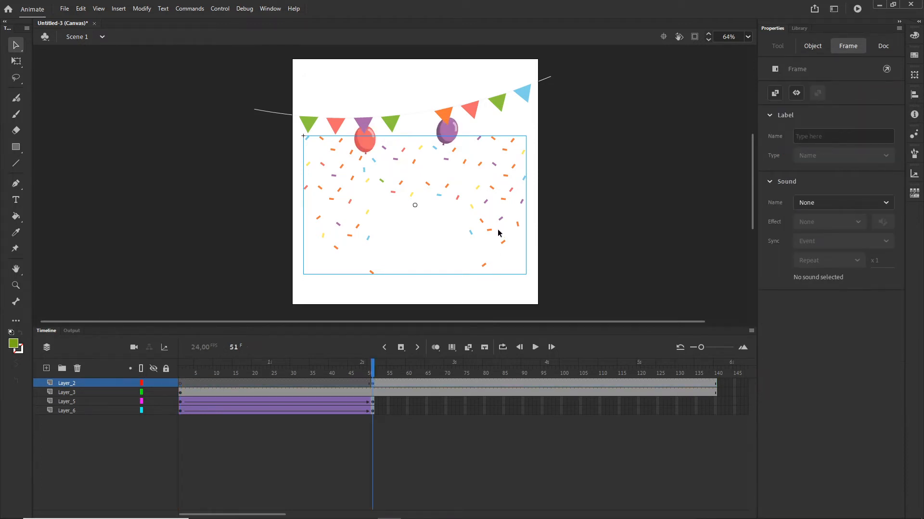
Step: With Free Transform, scale the confetti down to about 126 × 79 px near the purple balloon
scroll(500, 232, "up", 3)
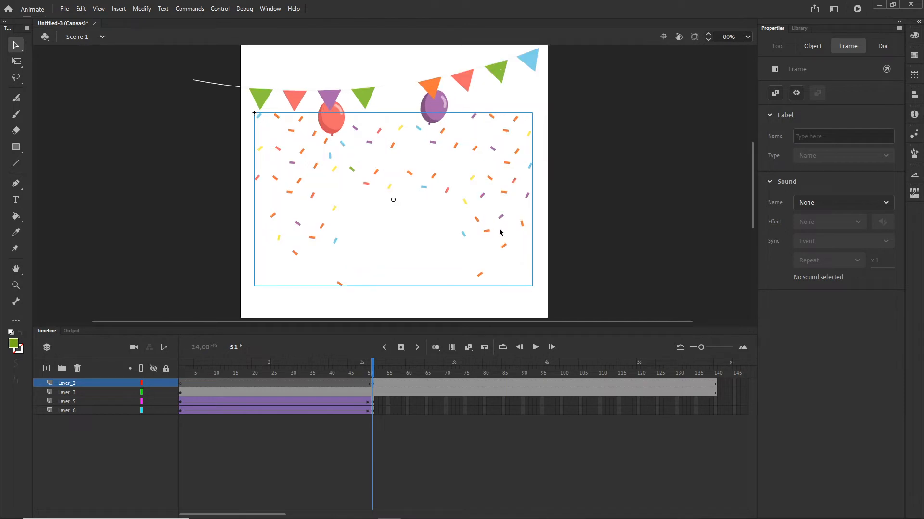
key("q")
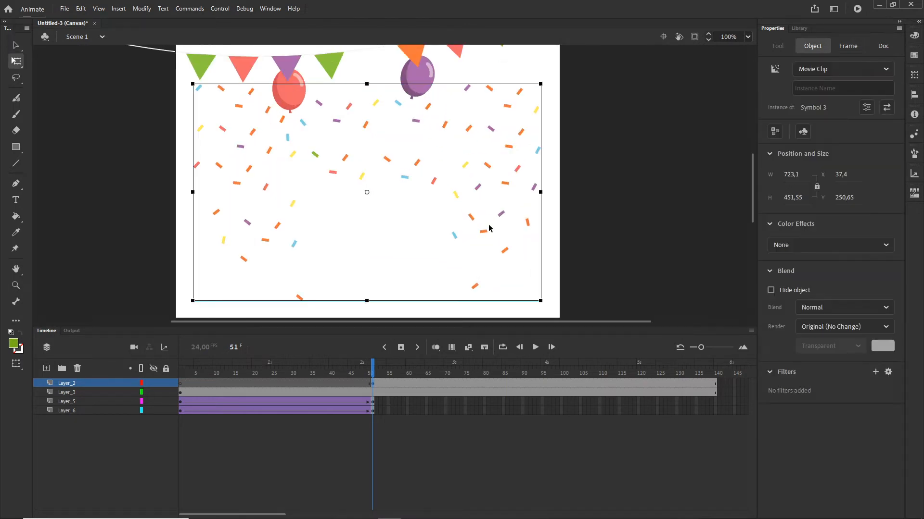
left_click(17, 62)
left_click(67, 63)
left_click_drag(541, 300, 437, 64)
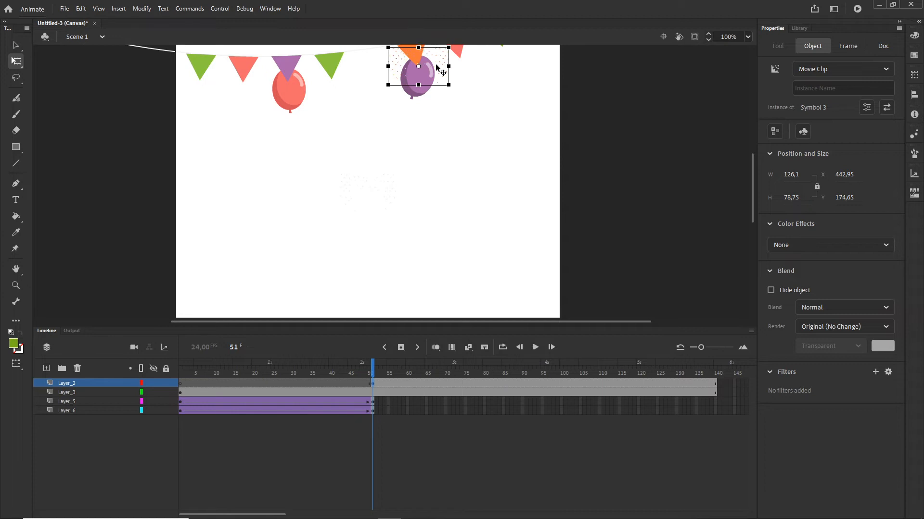
Step: Insert a keyframe at frame 70 on the confetti layer and scale the confetti up to about 962 × 601 px
left_click(445, 384)
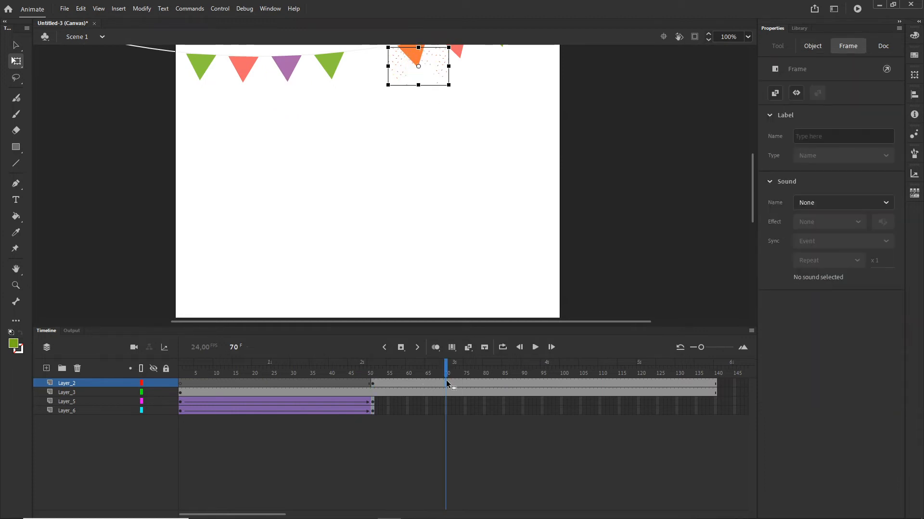
key("F6")
left_click_drag(449, 85, 649, 242)
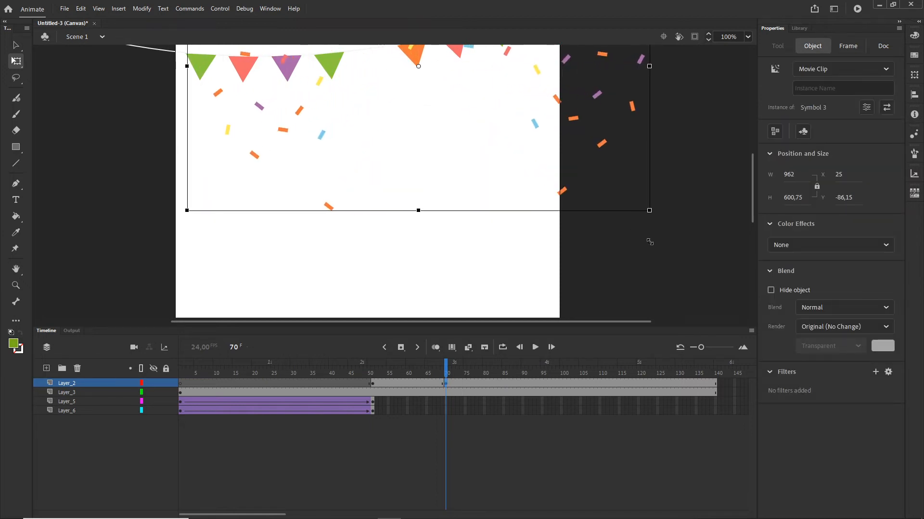
left_click_drag(683, 176, 684, 207)
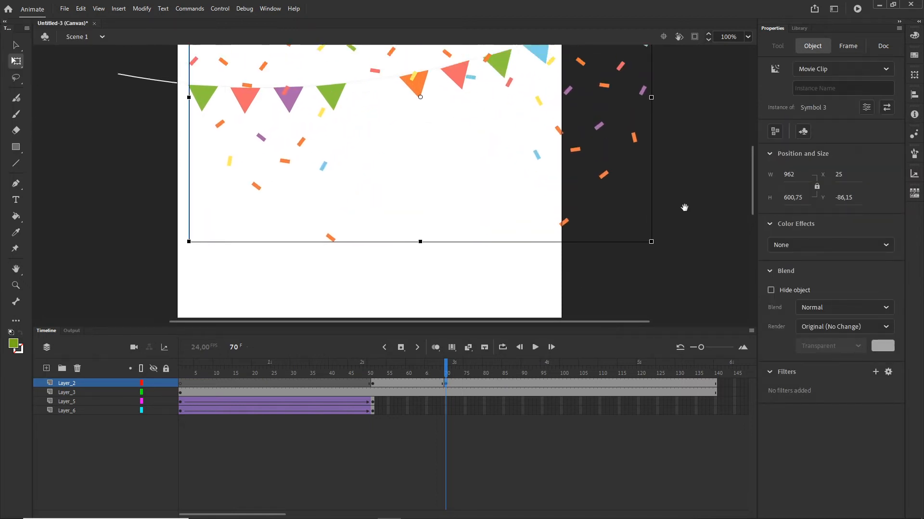
Step: Create a classic tween on the confetti layer between frames 51 and 70
left_click(409, 383)
right_click(409, 383)
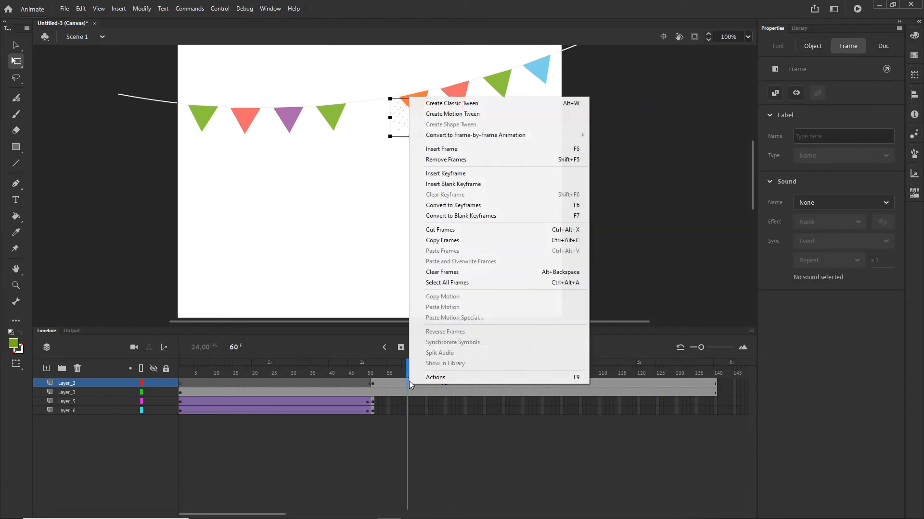
left_click(447, 104)
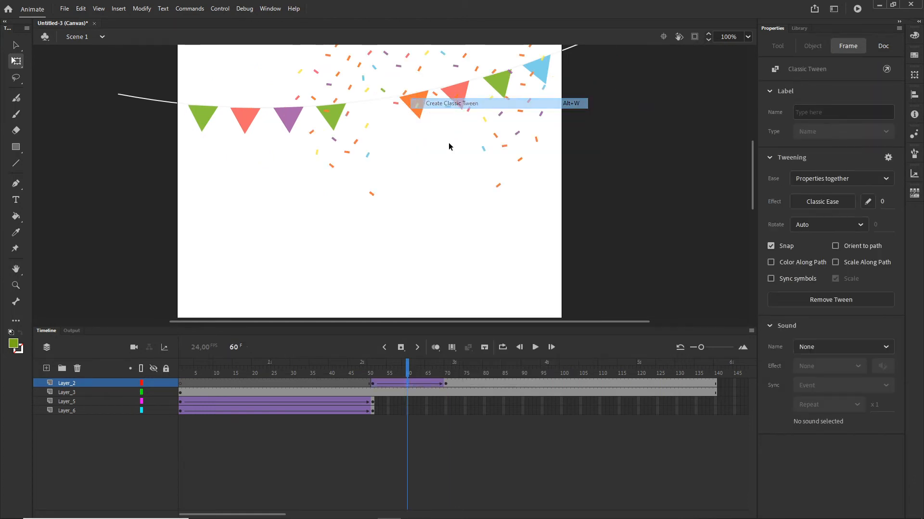
Step: Insert a keyframe at frame 66 on the confetti layer and set the confetti's alpha to 0% at frame 70
left_click(430, 384)
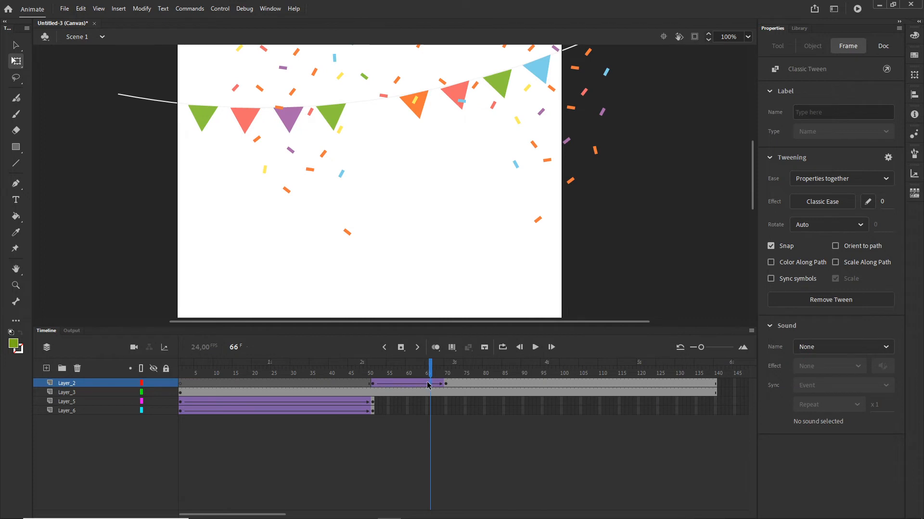
key("F6")
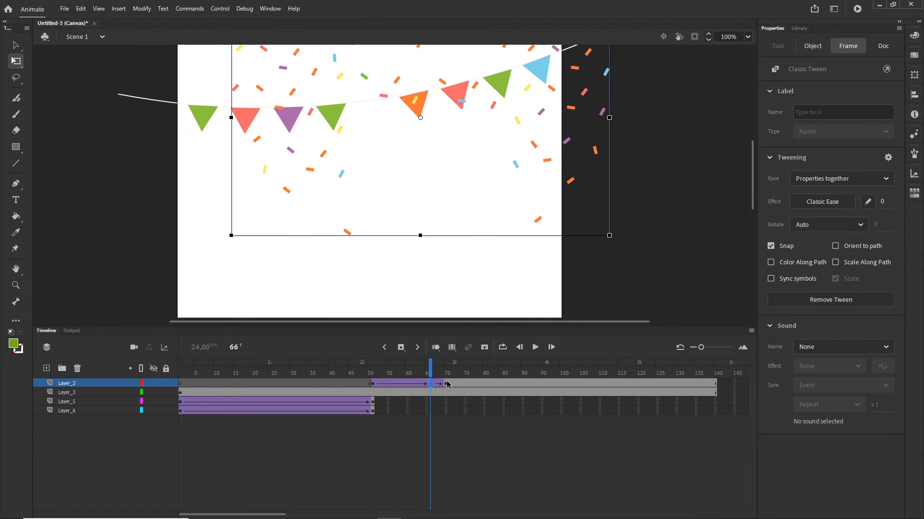
left_click(447, 384)
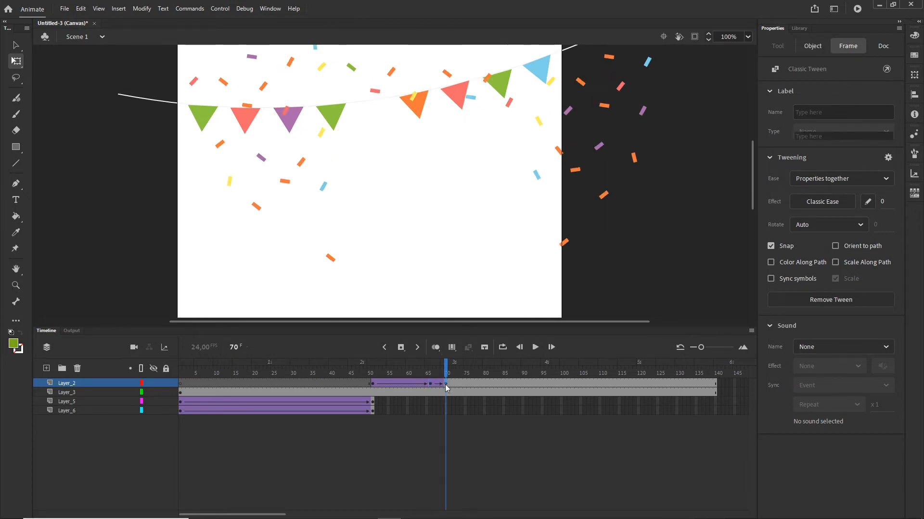
left_click(605, 199)
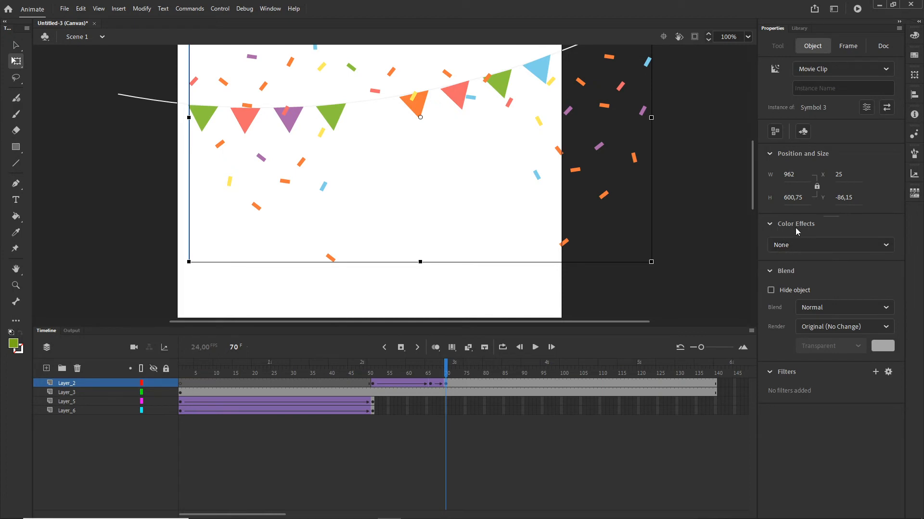
left_click(888, 247)
left_click(784, 322)
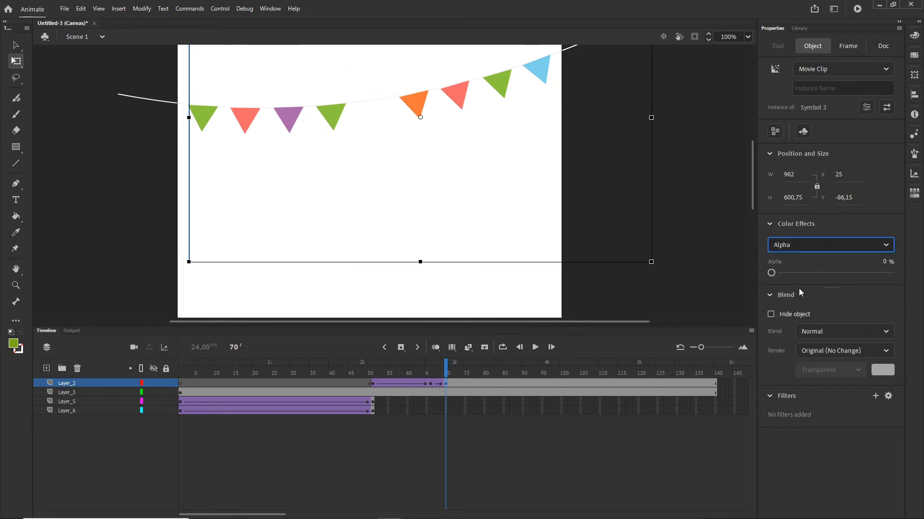
left_click(511, 432)
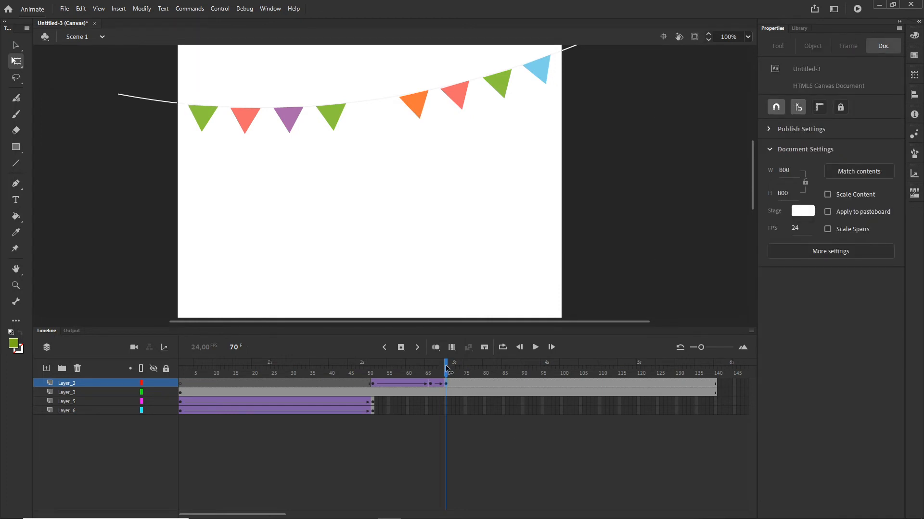
Step: Scrub the playhead through the confetti tween to preview the fade
left_click_drag(445, 368, 427, 373)
left_click(432, 387)
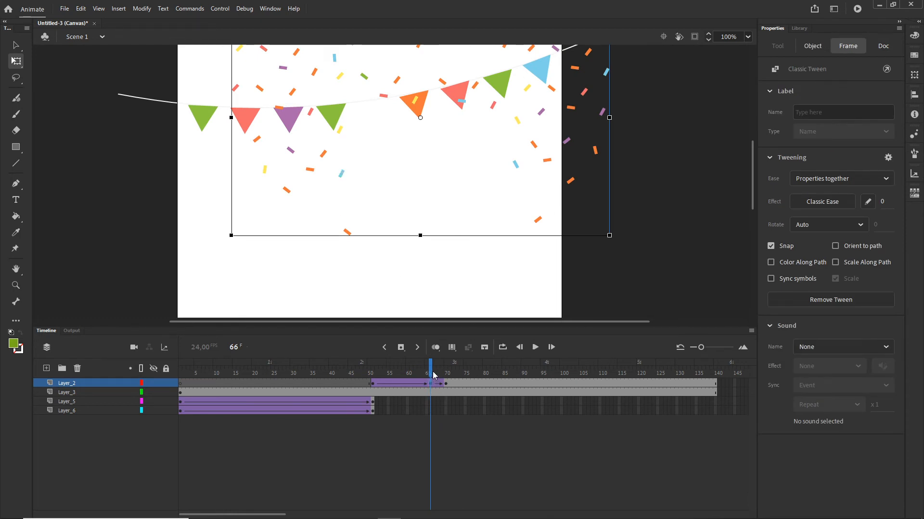
left_click_drag(432, 373, 461, 373)
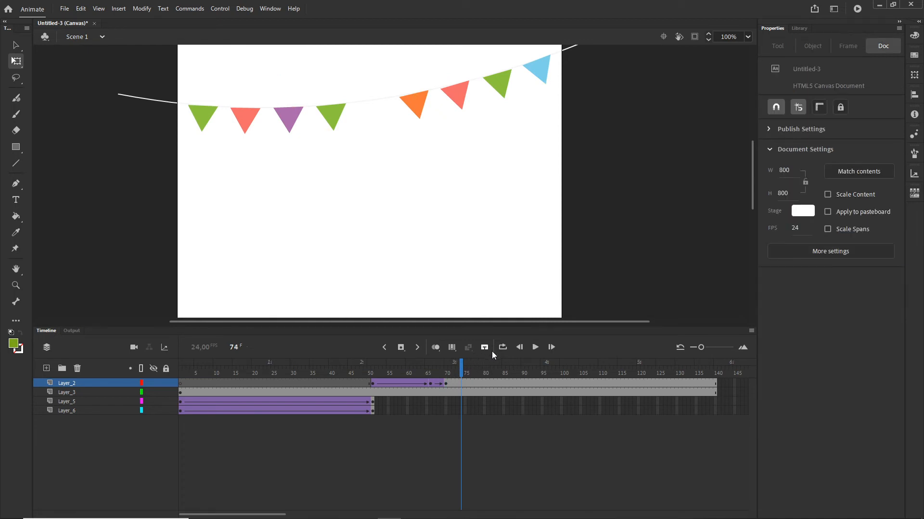
Step: Shift the red balloon layer's frames later so its animation starts around frame 40
left_click(373, 411)
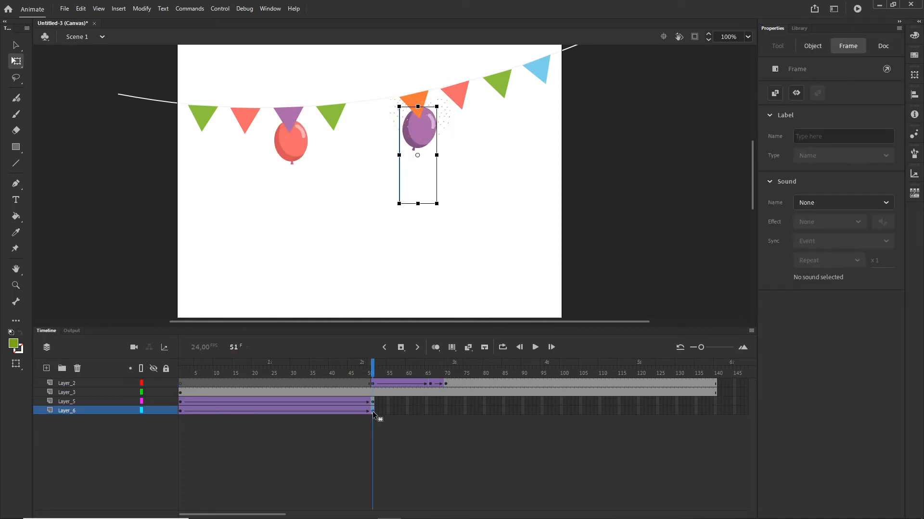
left_click(292, 149)
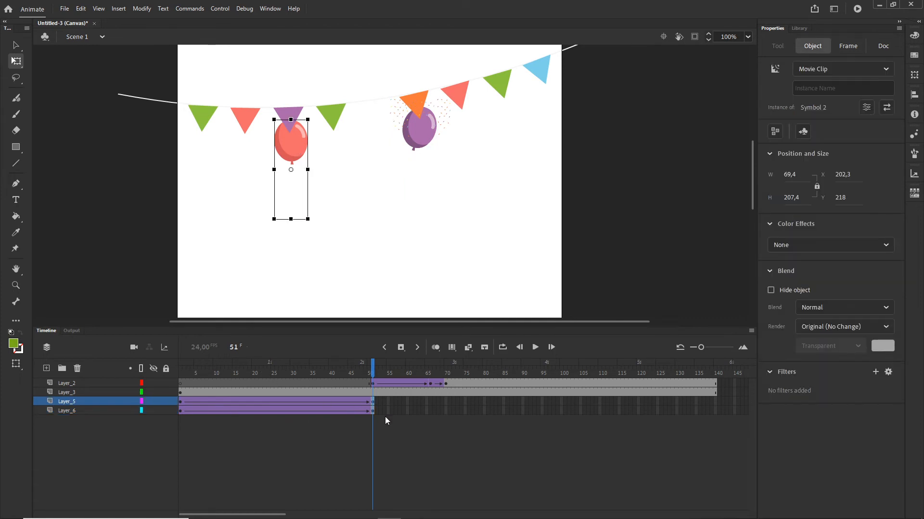
left_click(180, 402)
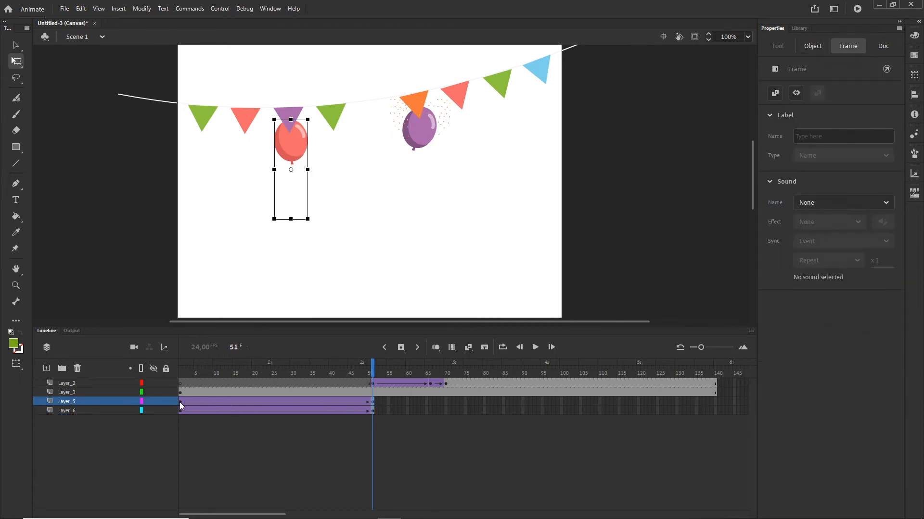
left_click_drag(201, 401, 356, 399)
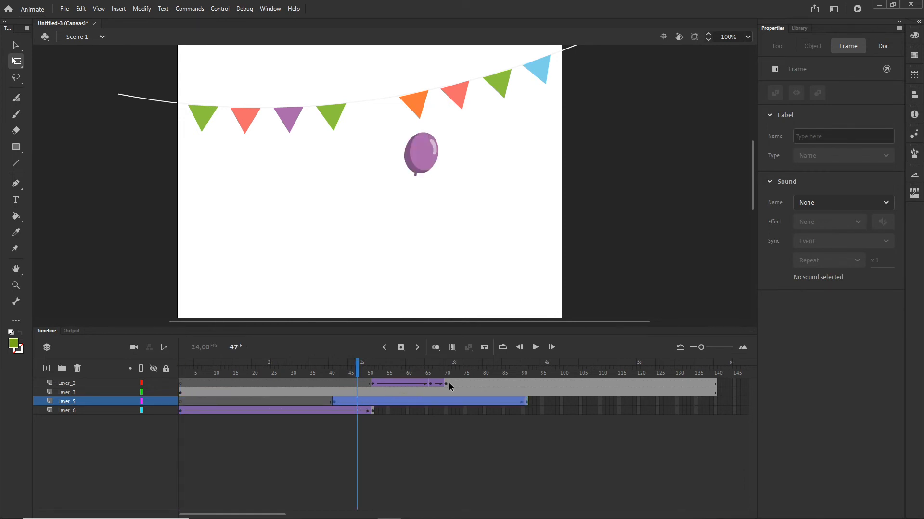
Step: Rename the confetti layer to explode
left_click(69, 384)
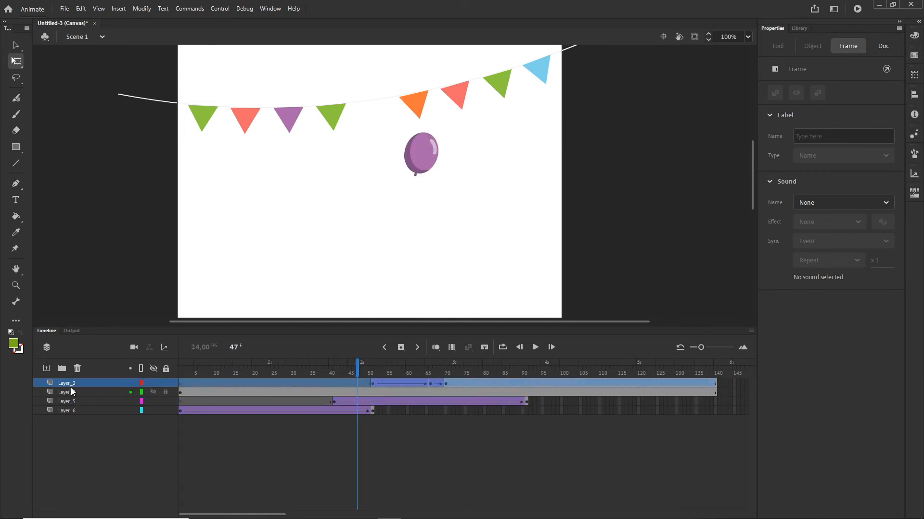
double_click(69, 384)
type("explode")
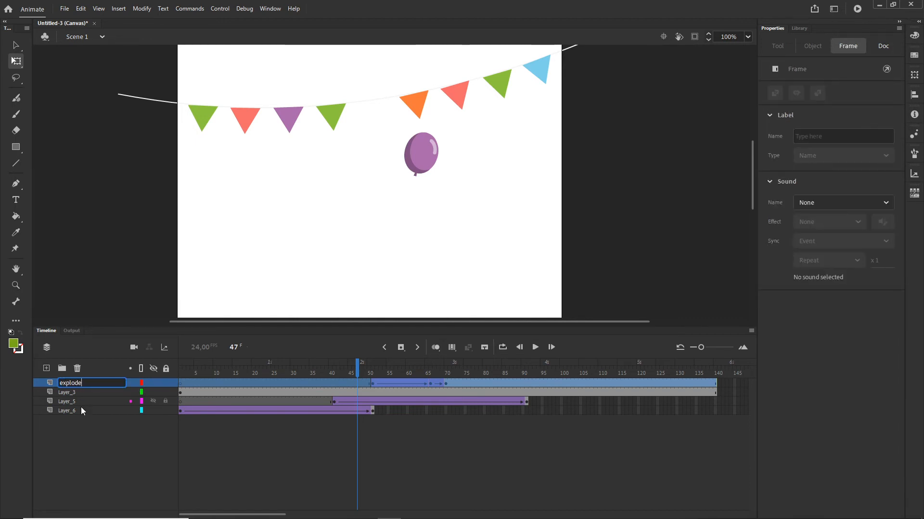
key("Return")
Step: Rename the purple balloon layer b1 and the red balloon layer b2
left_click(67, 410)
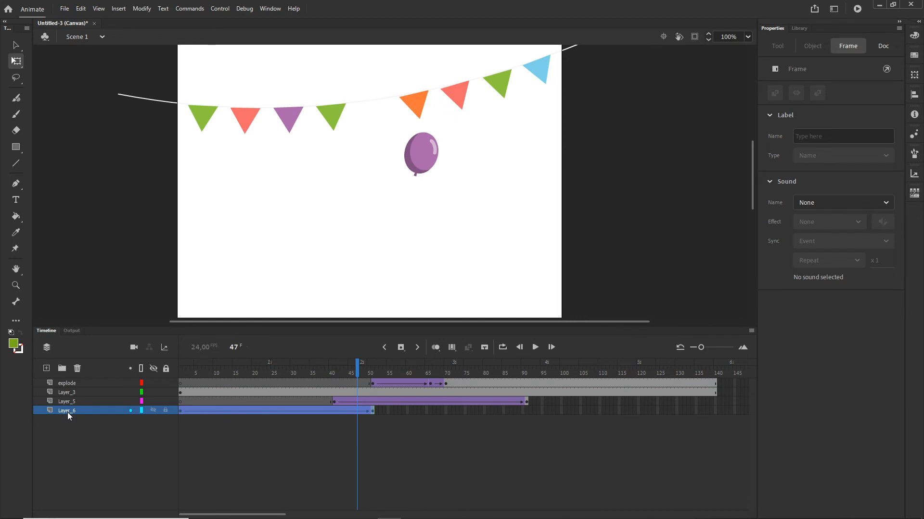
double_click(67, 411)
type("b1")
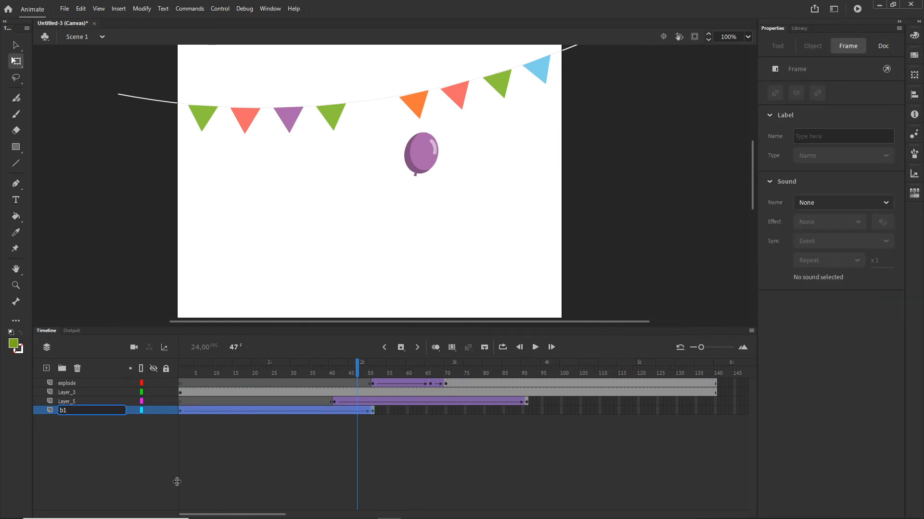
key("Return")
left_click(65, 403)
double_click(66, 402)
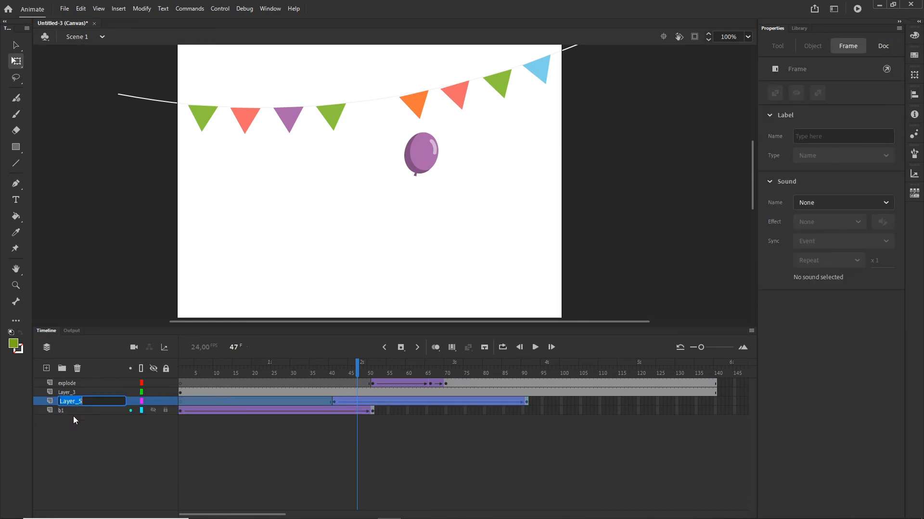
type("b2")
key("Return")
Step: Duplicate the explode layer
left_click_drag(360, 364, 492, 373)
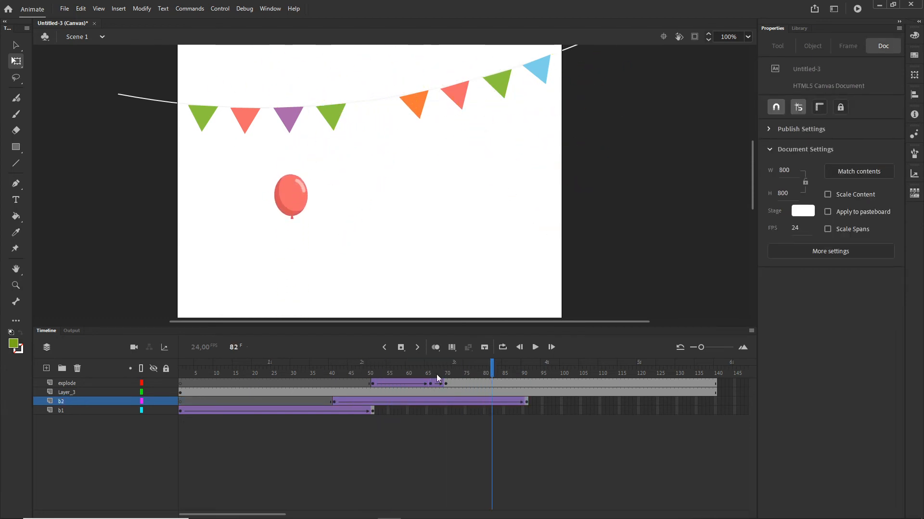
left_click(70, 384)
right_click(70, 385)
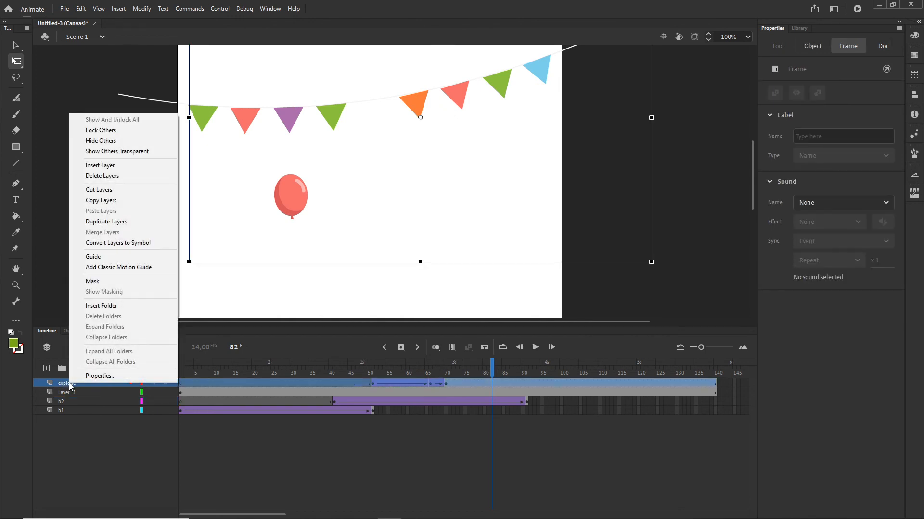
left_click(122, 227)
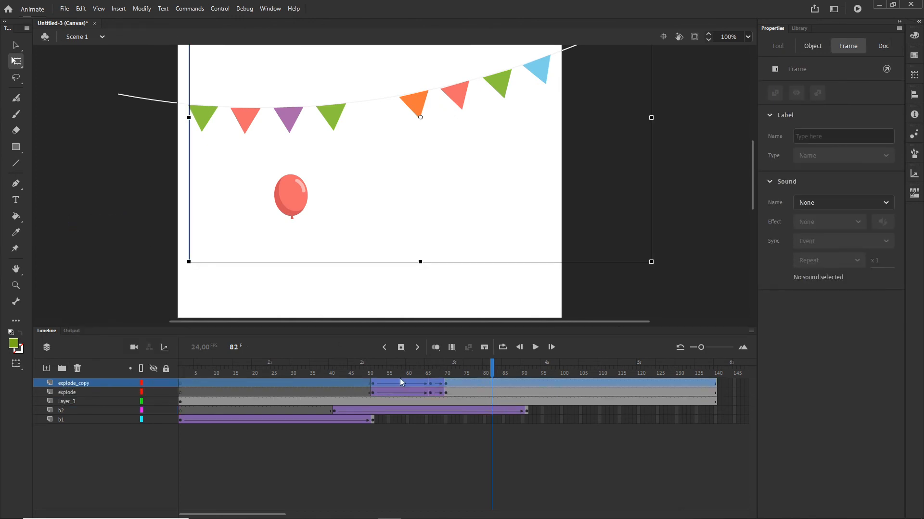
Step: Move the copied confetti tween on explode_copy so it starts at frame 91
left_click(444, 384)
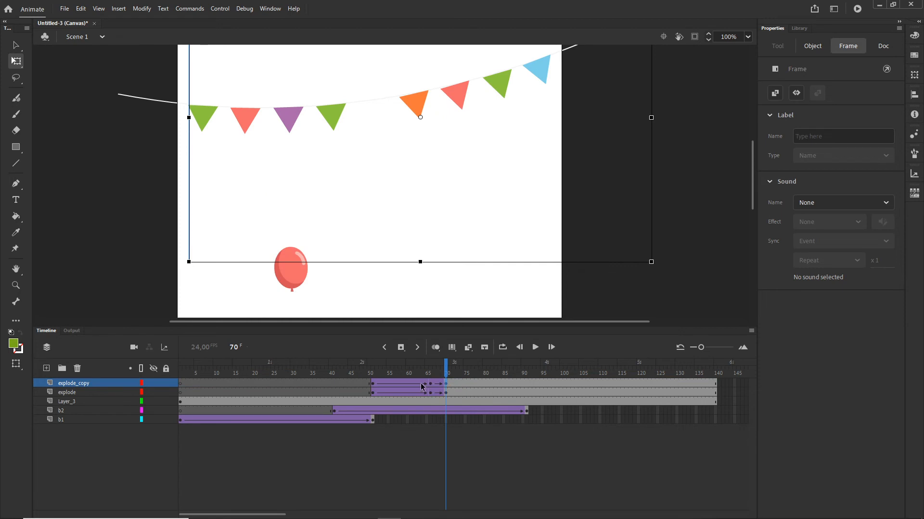
left_click(372, 384)
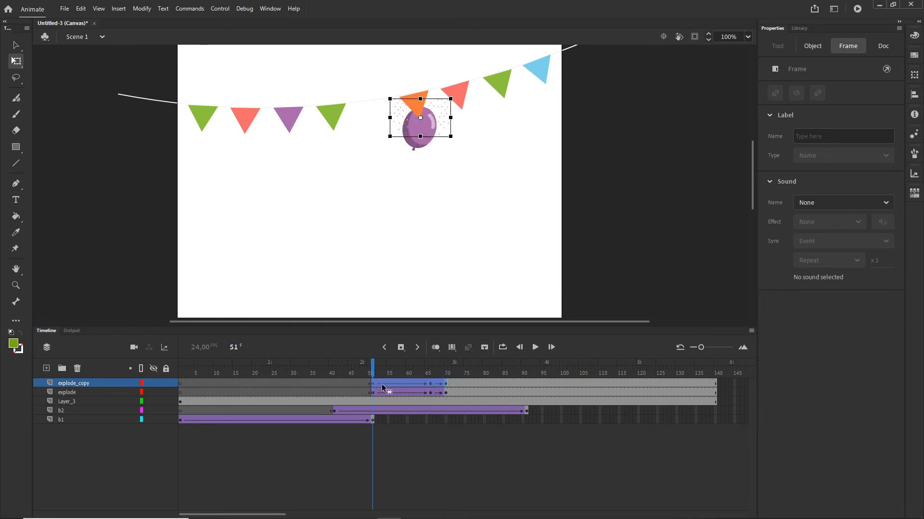
left_click_drag(383, 385, 529, 366)
left_click(539, 365)
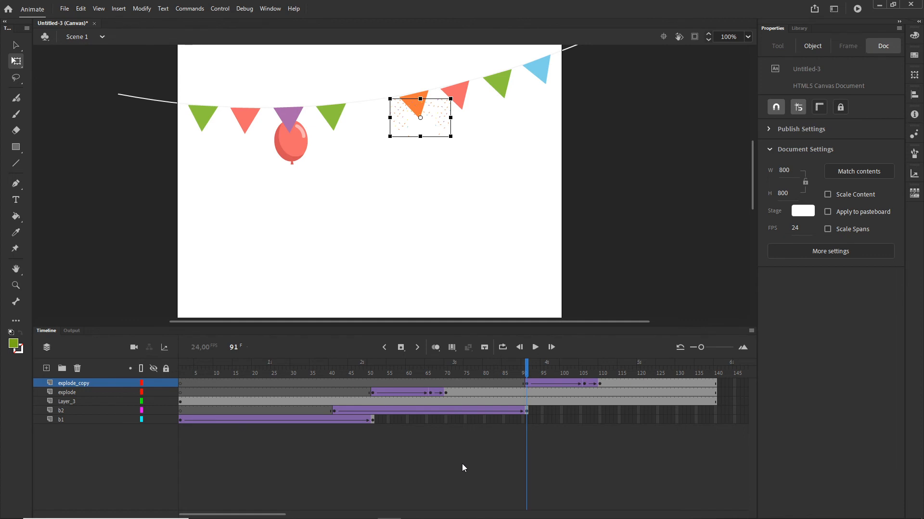
Step: Enable onion skinning and adjust its marker range around the copied confetti tween
left_click(454, 348)
mouse_move(519, 373)
left_mouse_down()
mouse_move(487, 372)
mouse_move(650, 372)
left_mouse_up()
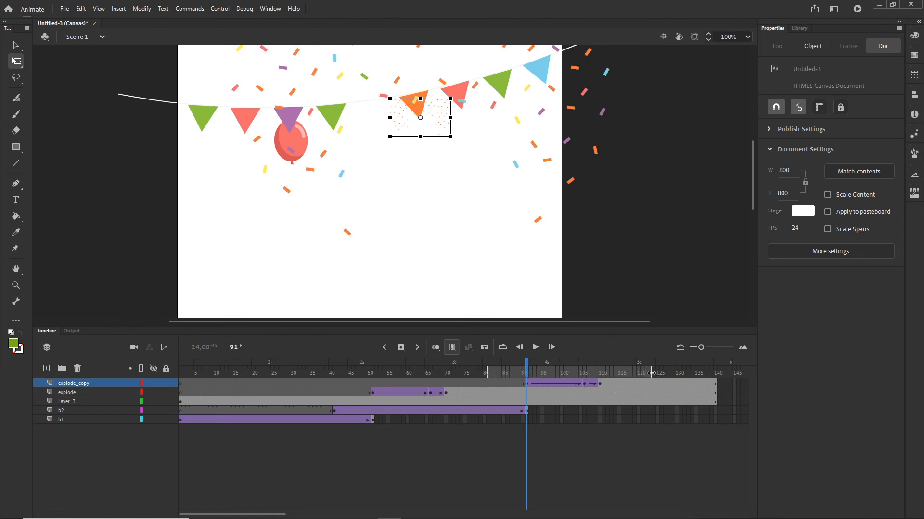
mouse_move(651, 373)
left_mouse_down()
mouse_move(621, 372)
mouse_move(660, 372)
mouse_move(568, 372)
mouse_move(636, 372)
left_mouse_up()
Step: Select all frames of explode_copy and nudge the confetti so it bursts from the red balloon
left_click(62, 384)
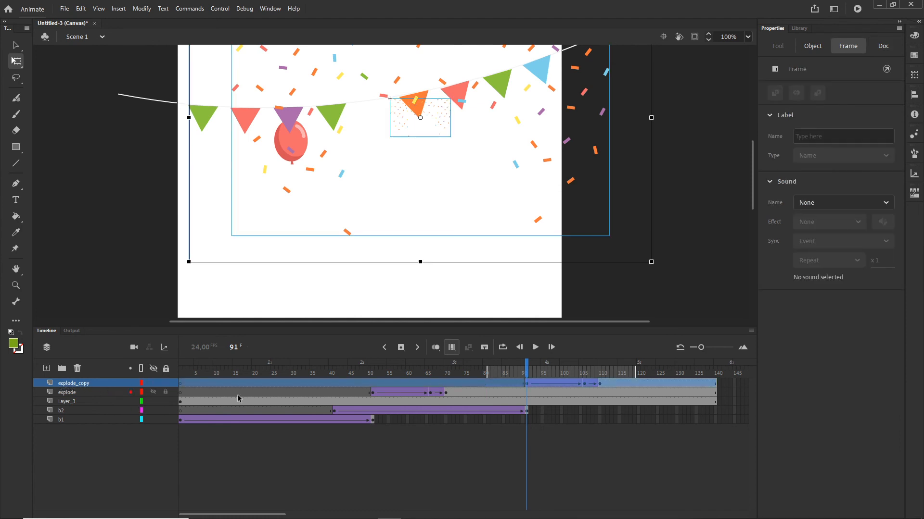
key("shift+Left")
key("shift+Left")
key("shift+Left")
key("shift+Left")
key("shift+Left")
key("shift+Left")
key("shift+Left")
key("shift+Left")
key("shift+Left")
key("shift+Left")
key("shift+Left")
key("shift+Left")
key("shift+Left")
key("shift+Left")
key("shift+Left")
key("shift+Left")
key("shift+Left")
key("shift+Left")
key("shift+Left")
key("shift+Left")
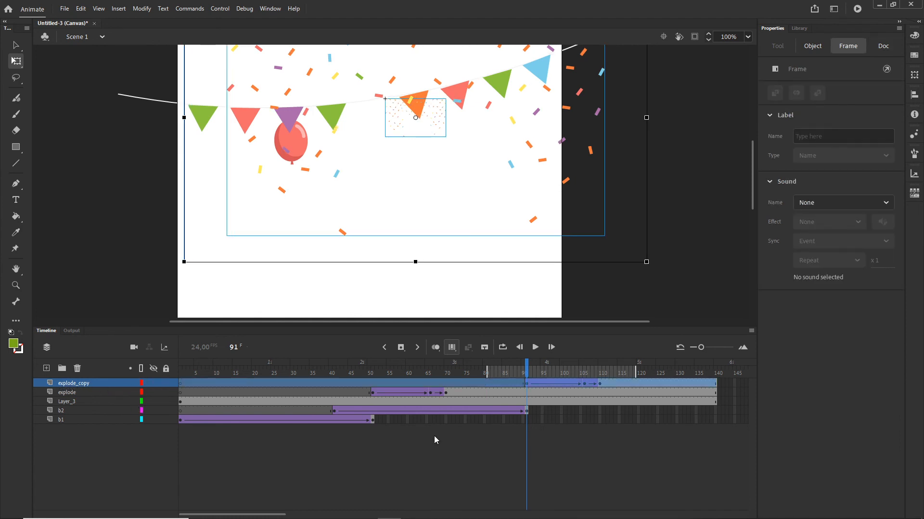
key("shift+Left")
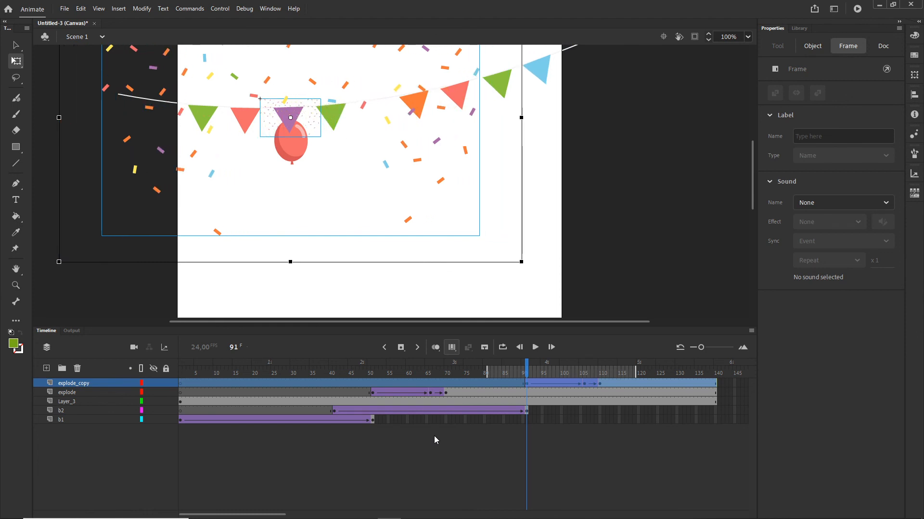
key("shift+Down")
key("shift+Down")
key("shift+Left")
key("Left")
key("Left")
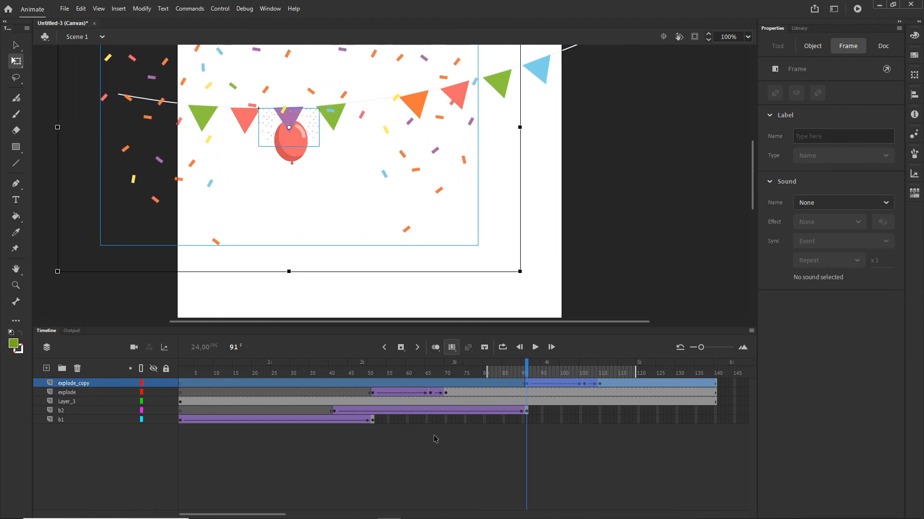
key("Down")
key("Down")
key("Down")
key("Down")
key("Down")
key("Down")
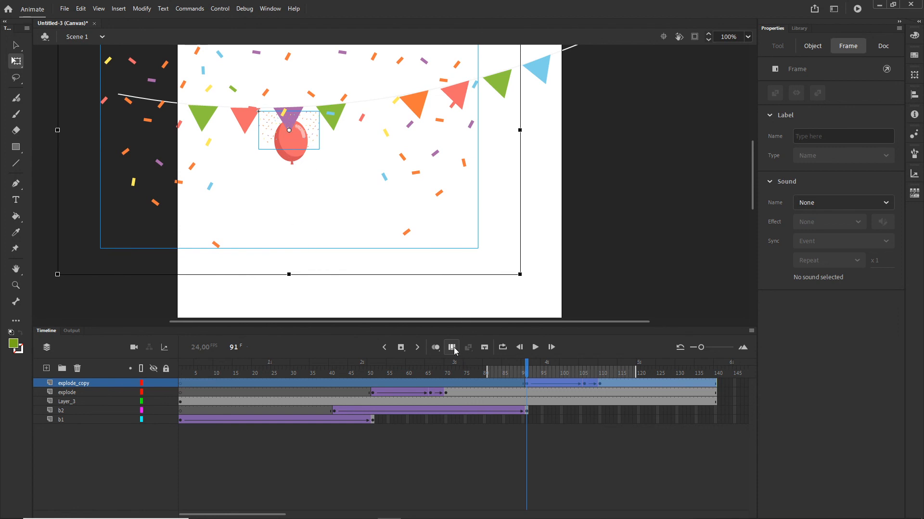
Step: Preview the animation by scrubbing the timeline and testing the movie in the browser
left_click(532, 382)
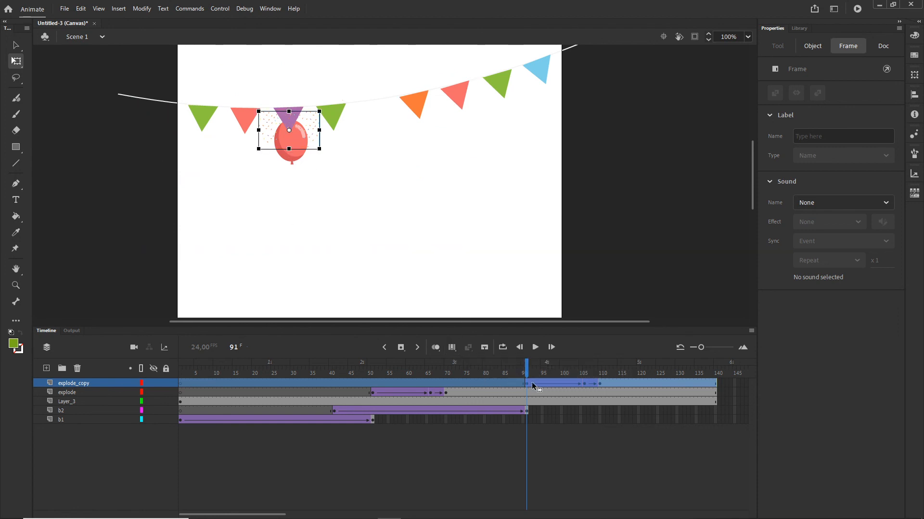
left_click_drag(530, 364, 596, 365)
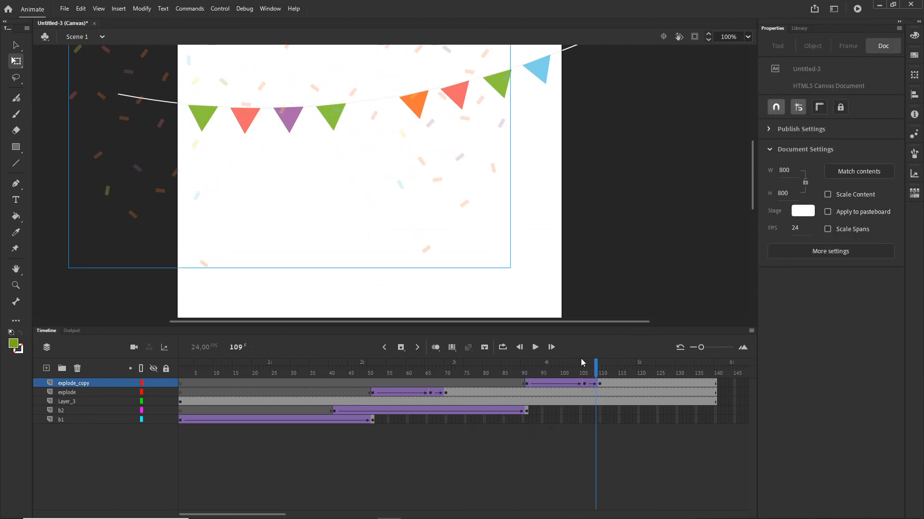
key("ctrl+Return")
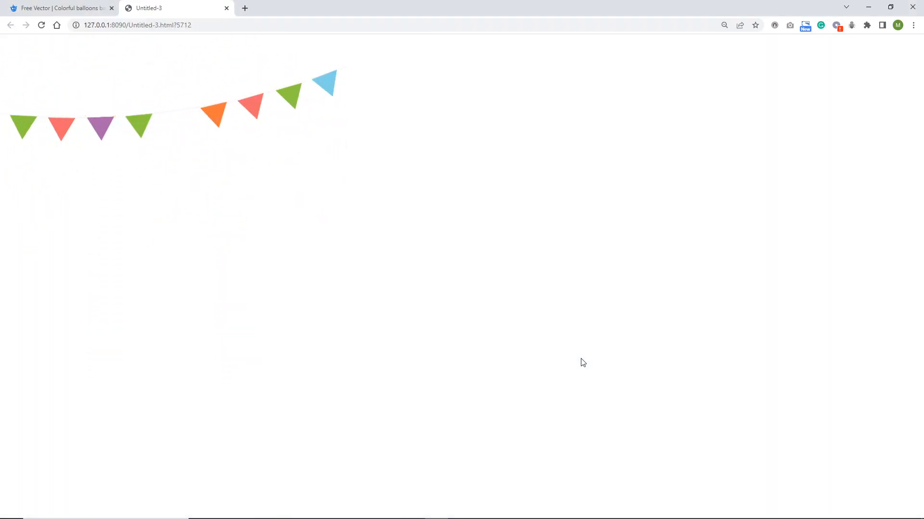
mouse_move(460, 500)
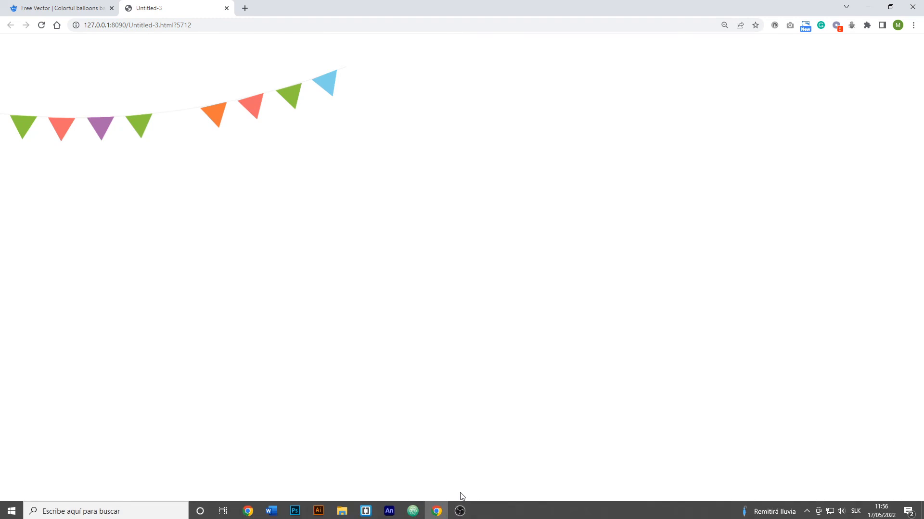
left_click(389, 510)
left_click(54, 330)
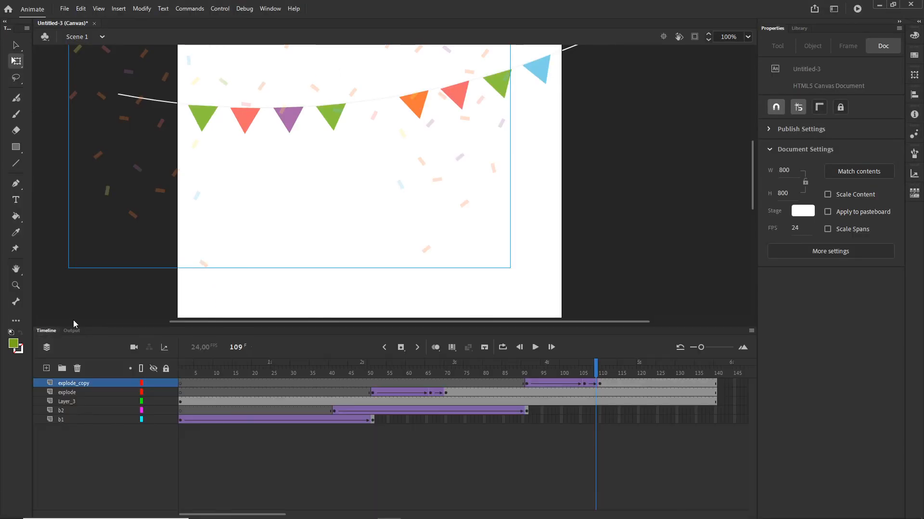